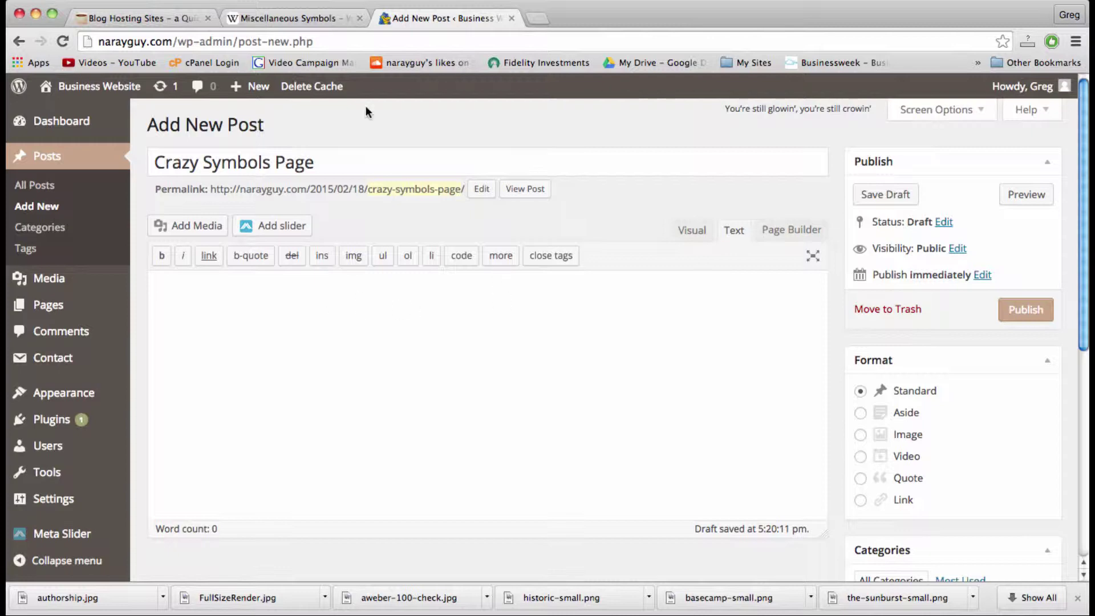
# Switch to the Wikipedia Miscellaneous Symbols article and browse its Unicode glyph table.
pyautogui.click(289, 22)
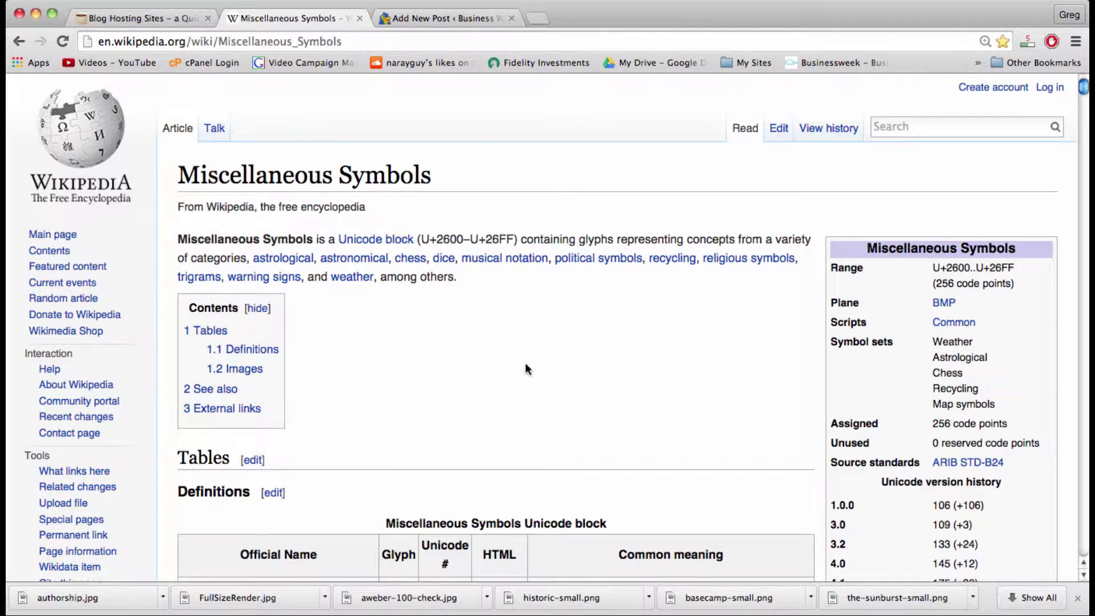
pyautogui.scroll(-3, 525, 368)
pyautogui.scroll(-3, 526, 369)
pyautogui.scroll(-3, 525, 369)
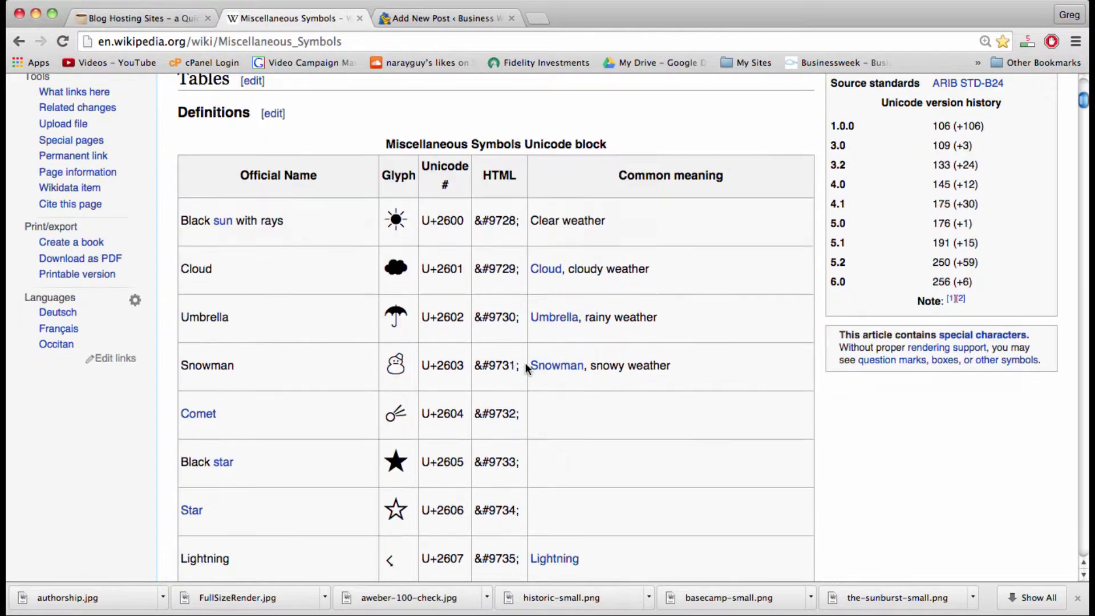
pyautogui.scroll(-2, 525, 364)
pyautogui.scroll(-2, 526, 362)
pyautogui.scroll(-1, 525, 363)
pyautogui.scroll(-3, 525, 363)
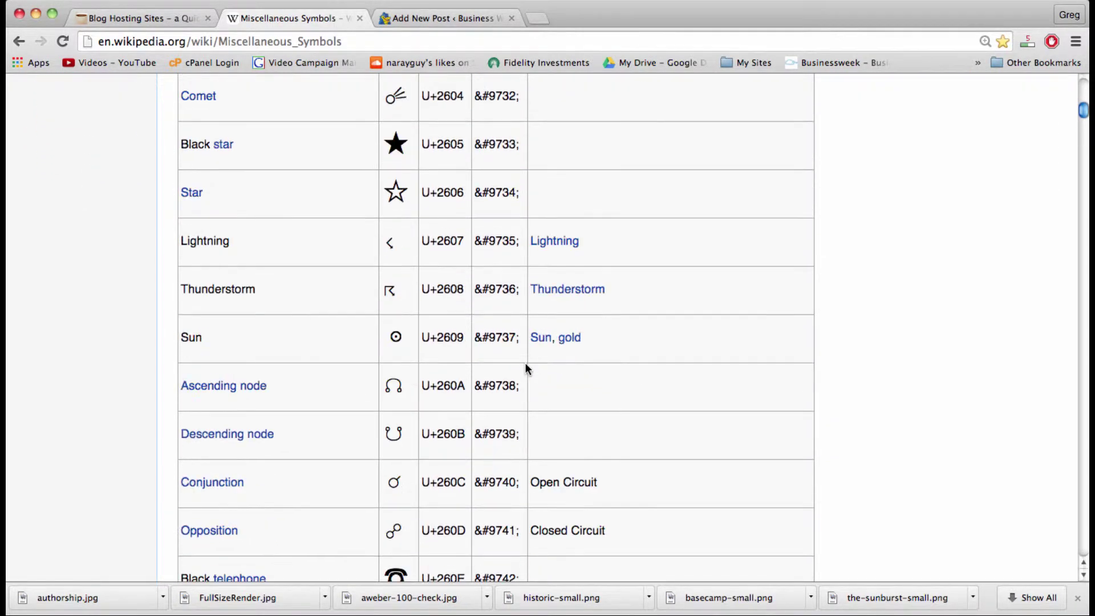
pyautogui.scroll(-5, 526, 363)
pyautogui.scroll(-6, 525, 364)
pyautogui.scroll(-7, 525, 363)
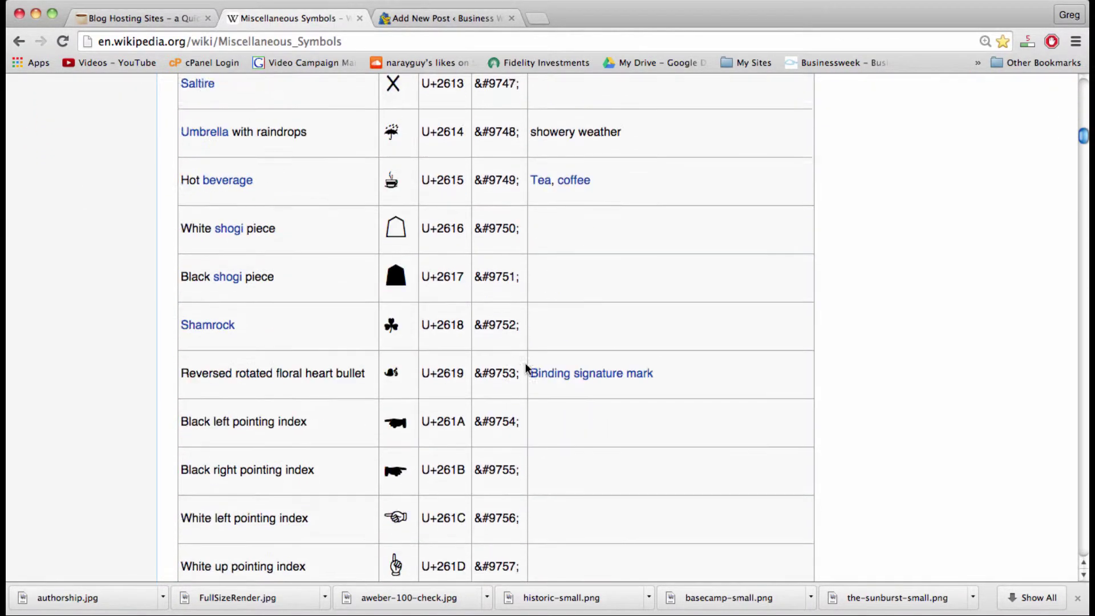
pyautogui.scroll(-1, 464, 355)
pyautogui.scroll(-2, 464, 355)
pyautogui.scroll(-2, 465, 355)
pyautogui.scroll(-3, 465, 356)
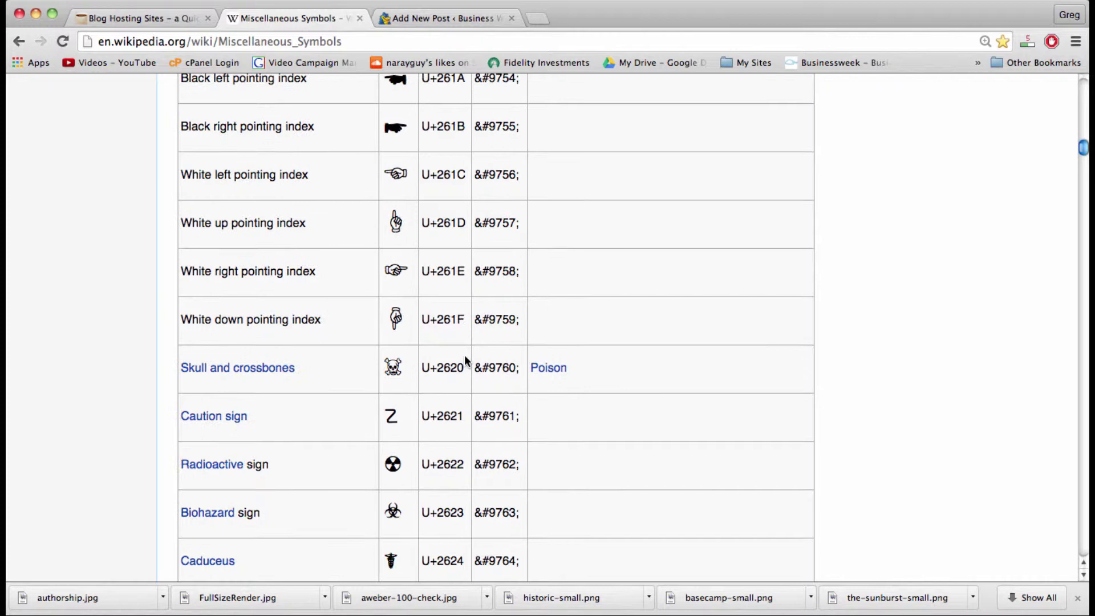
pyautogui.scroll(-2, 464, 355)
pyautogui.scroll(-2, 464, 355)
pyautogui.scroll(-5, 464, 355)
pyautogui.scroll(-3, 464, 355)
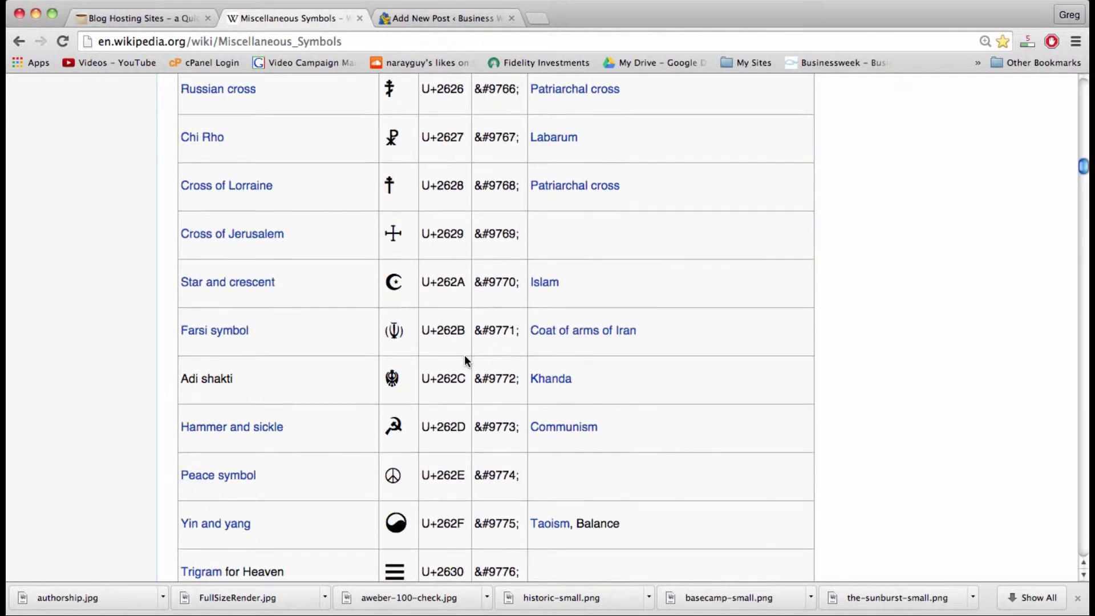
pyautogui.scroll(-2, 465, 356)
pyautogui.scroll(-4, 464, 355)
pyautogui.scroll(-1, 464, 355)
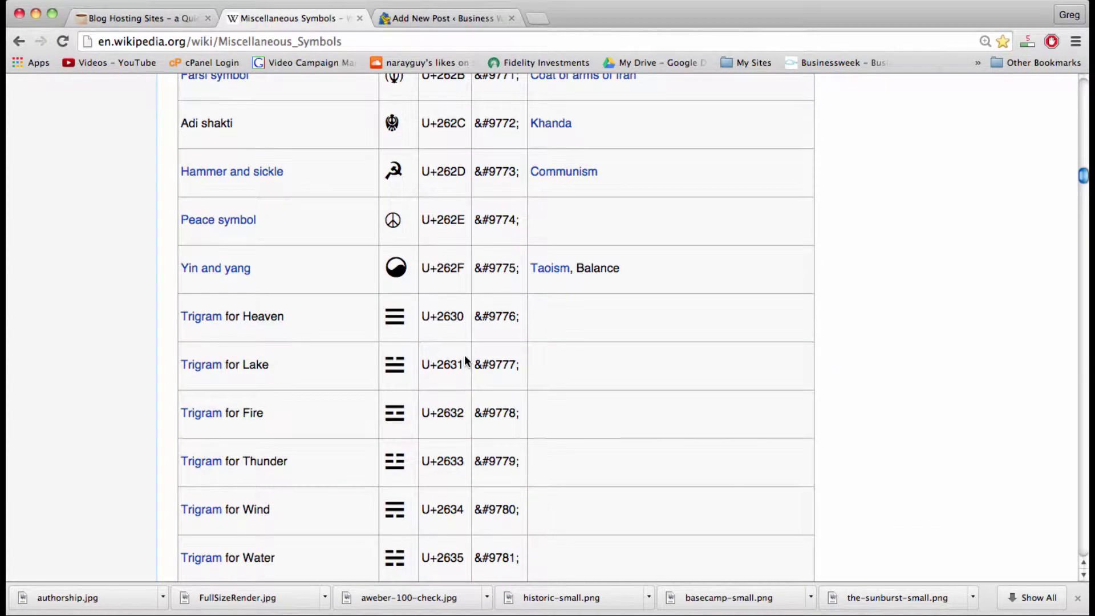
pyautogui.scroll(-5, 464, 360)
pyautogui.scroll(-4, 465, 359)
pyautogui.scroll(-2, 465, 359)
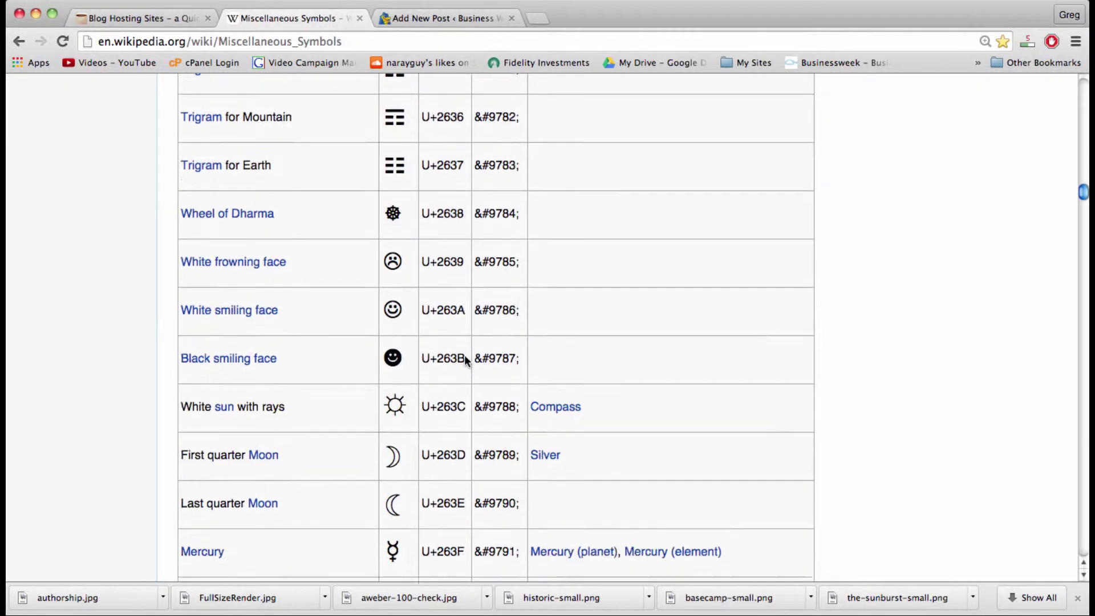
pyautogui.scroll(-2, 465, 358)
pyautogui.scroll(-3, 465, 358)
pyautogui.scroll(-4, 465, 357)
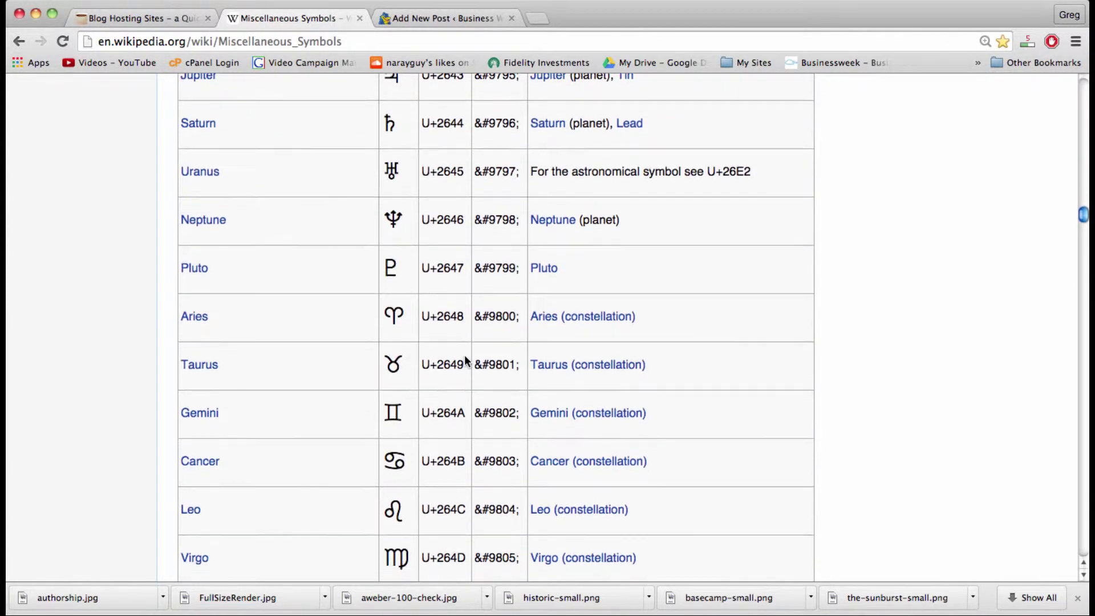
pyautogui.scroll(20, 445, 343)
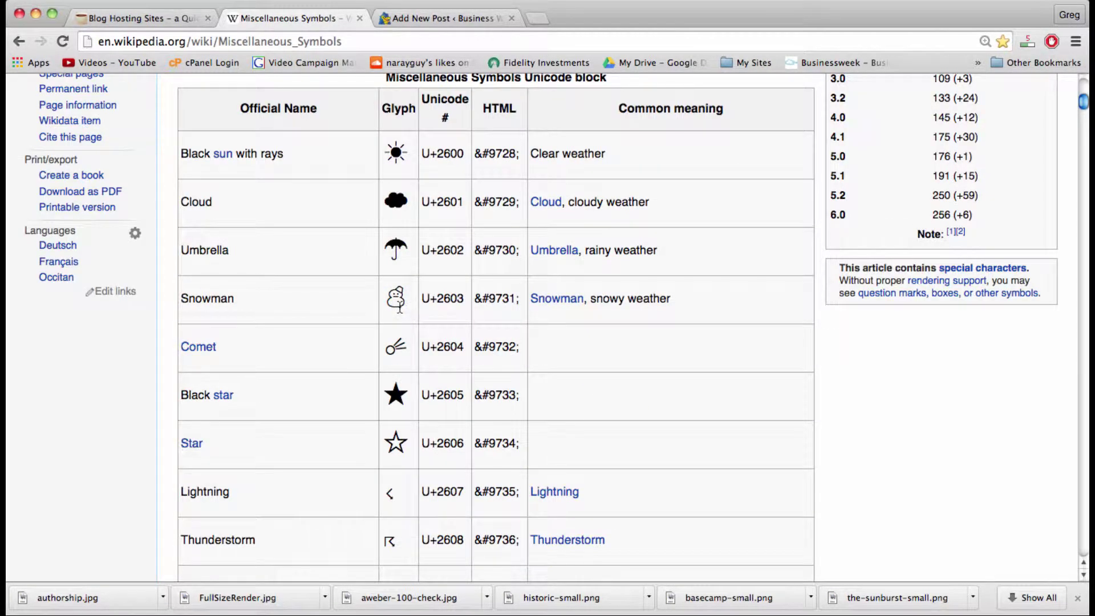
# Copy the snowman glyph from Wikipedia into the post body, add 'snowman', and publish.
pyautogui.doubleClick(404, 303)
pyautogui.rightClick(397, 295)
pyautogui.click(422, 296)
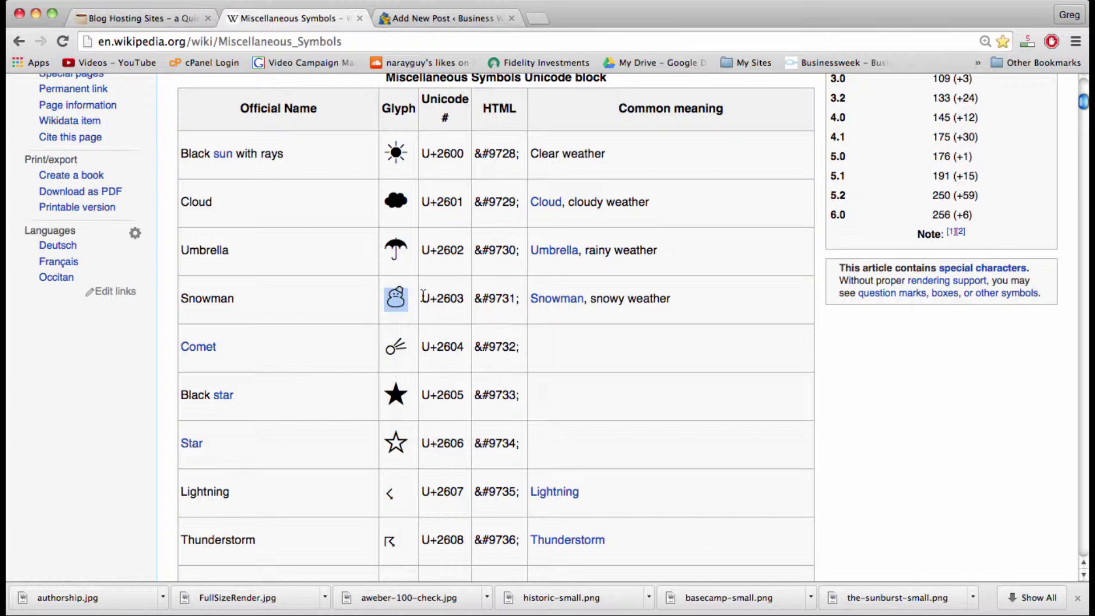
pyautogui.click(453, 17)
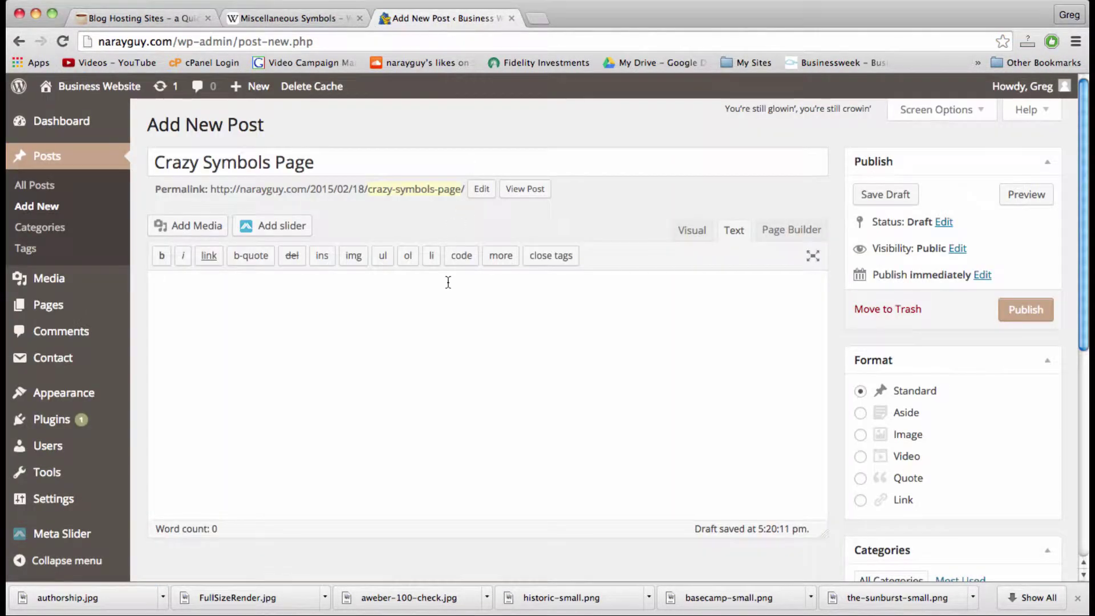
pyautogui.rightClick(451, 298)
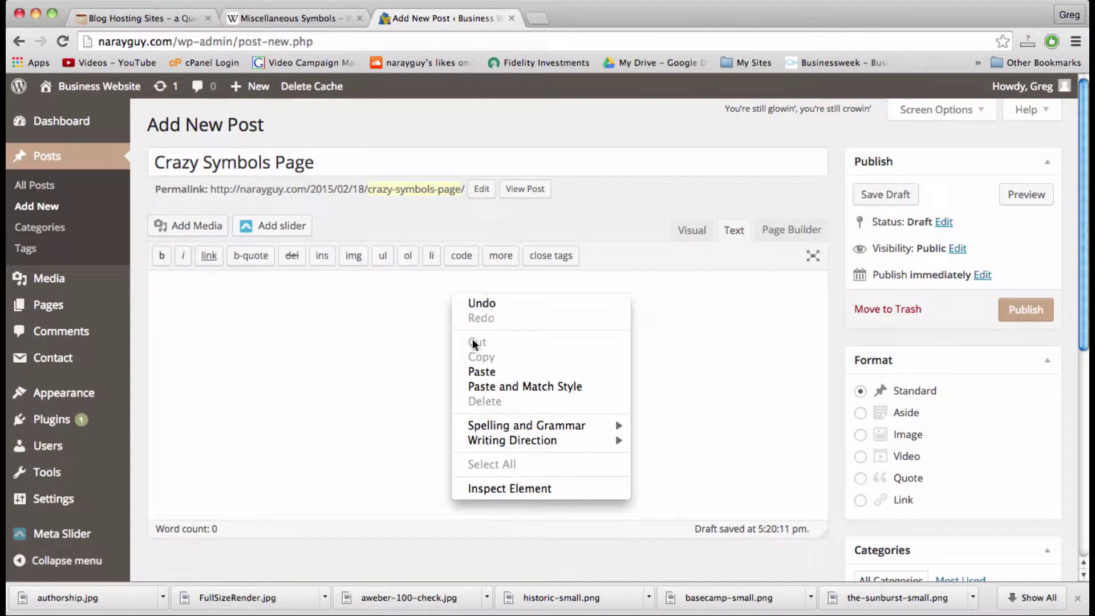
pyautogui.click(474, 370)
pyautogui.write('☃ s')
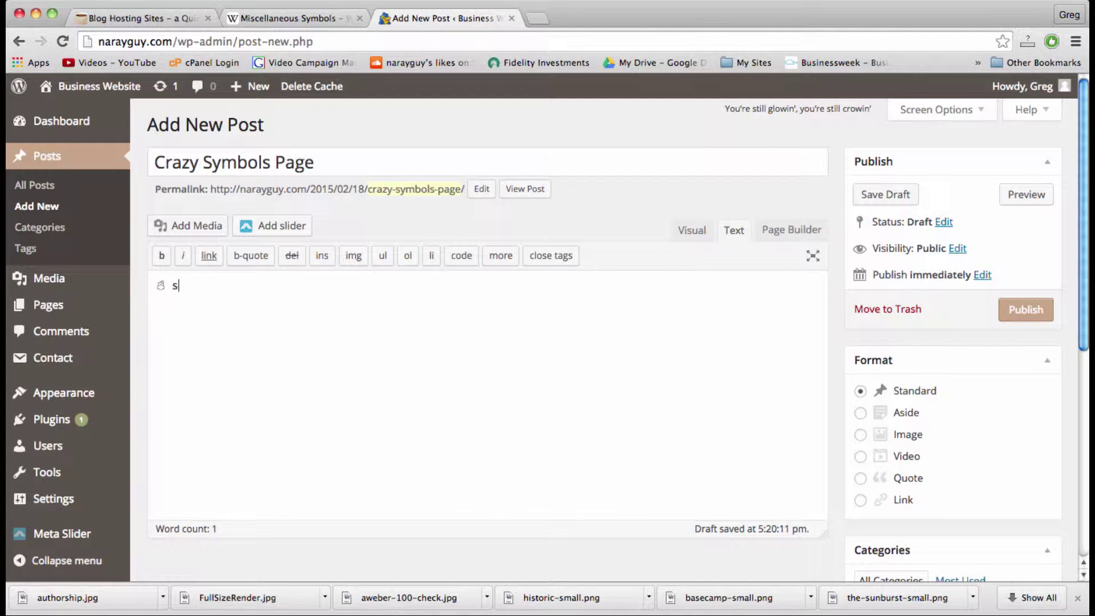
pyautogui.write('nowman')
pyautogui.click(1026, 311)
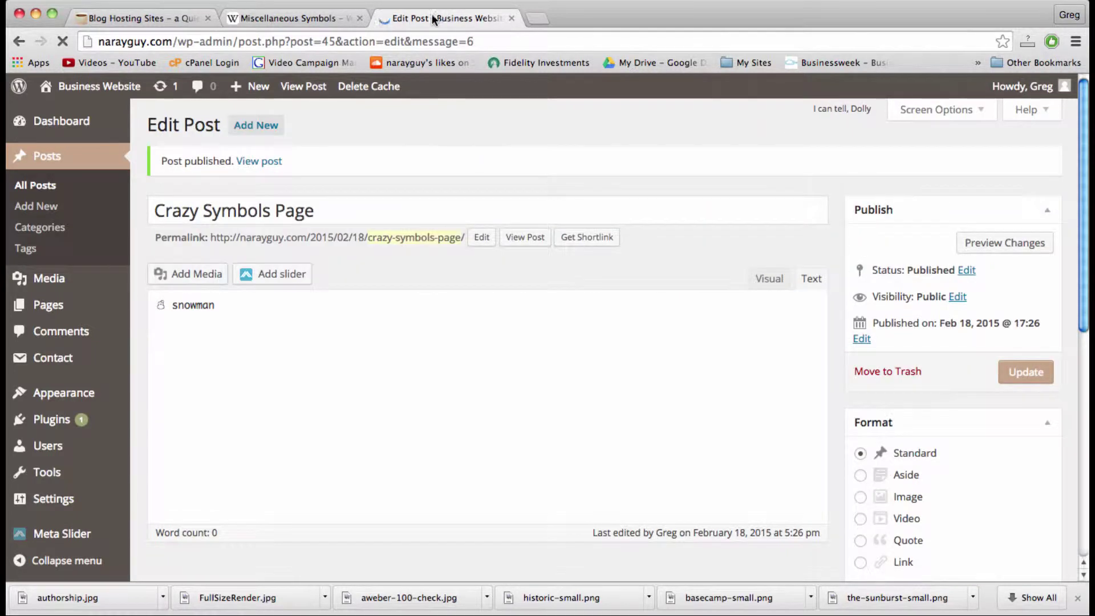
# View the published Crazy Symbols Page in a new browser tab via View Post.
pyautogui.rightClick(518, 241)
pyautogui.click(565, 243)
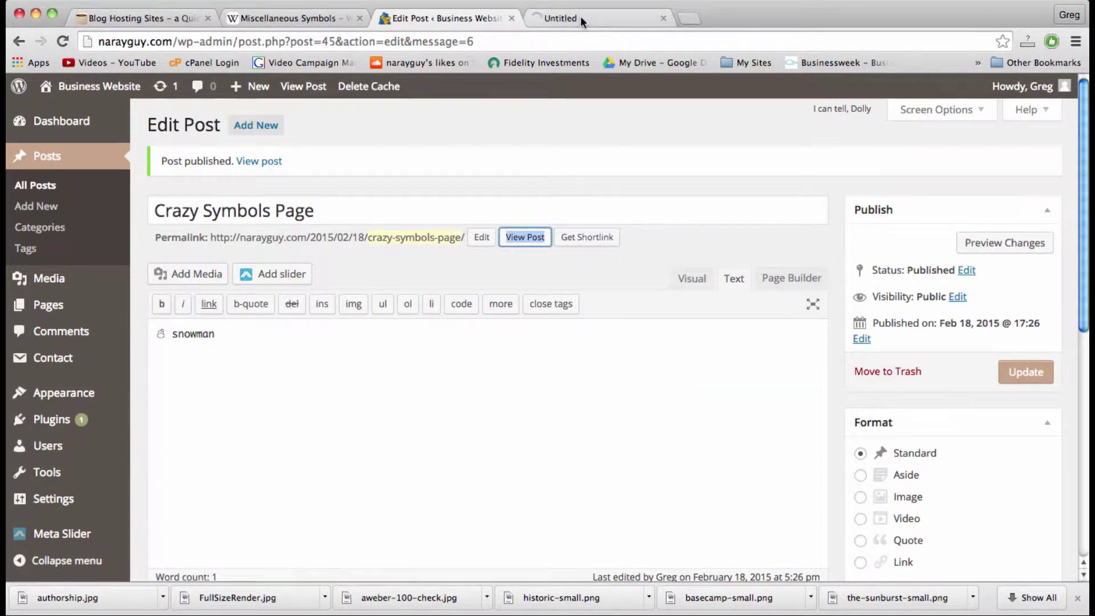
pyautogui.click(582, 17)
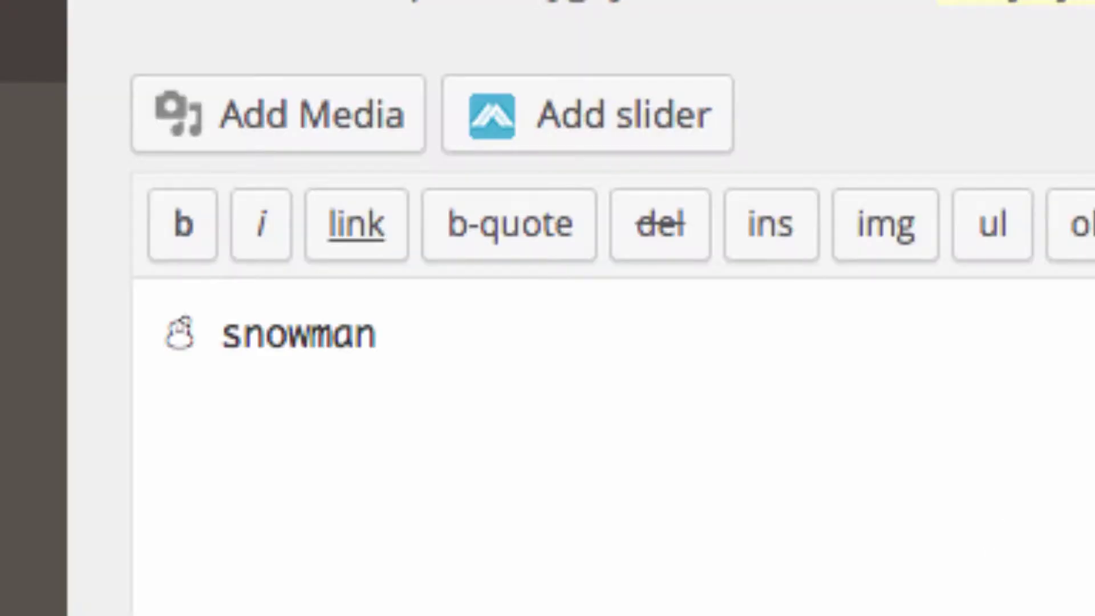
# Add a second line with the black telephone glyph from Wikipedia labelled 'telephone' and update the post.
pyautogui.click(500, 328)
pyautogui.press('Return')
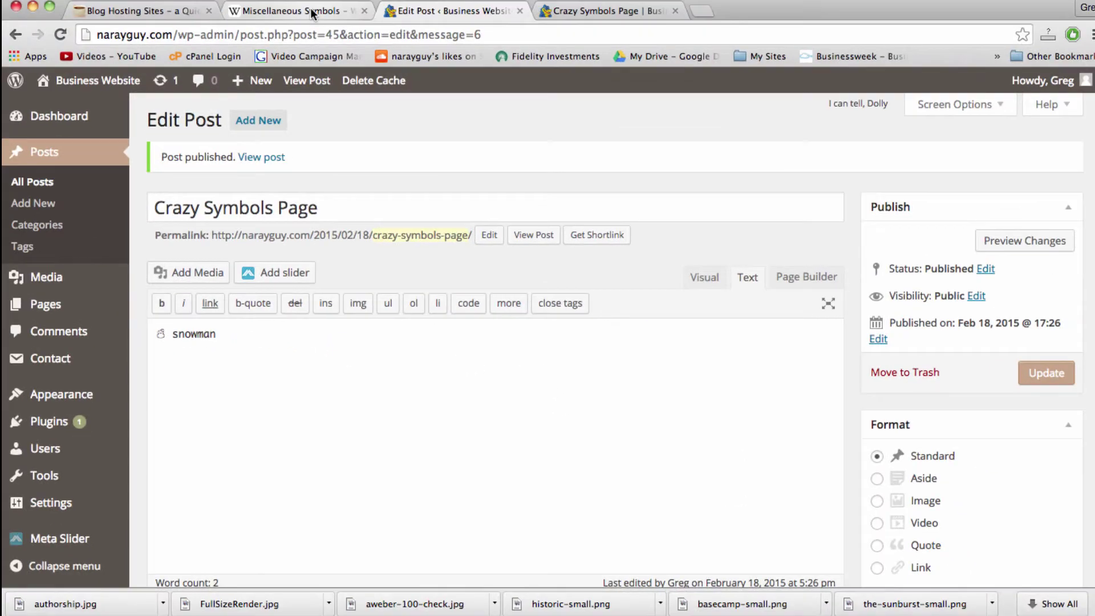
pyautogui.click(306, 14)
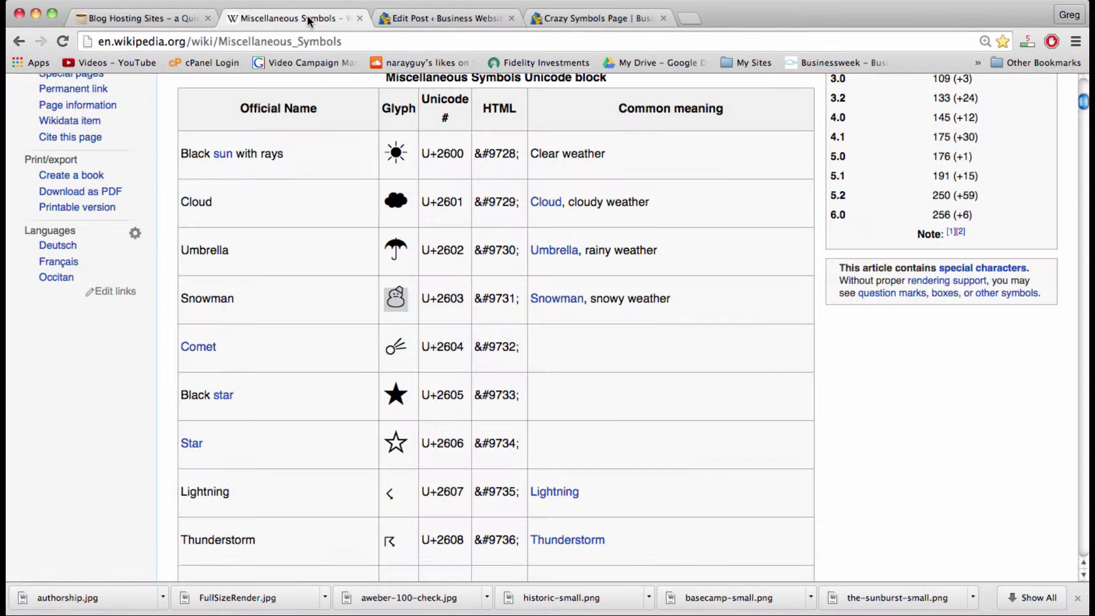
pyautogui.doubleClick(396, 296)
pyautogui.scroll(-5, 393, 390)
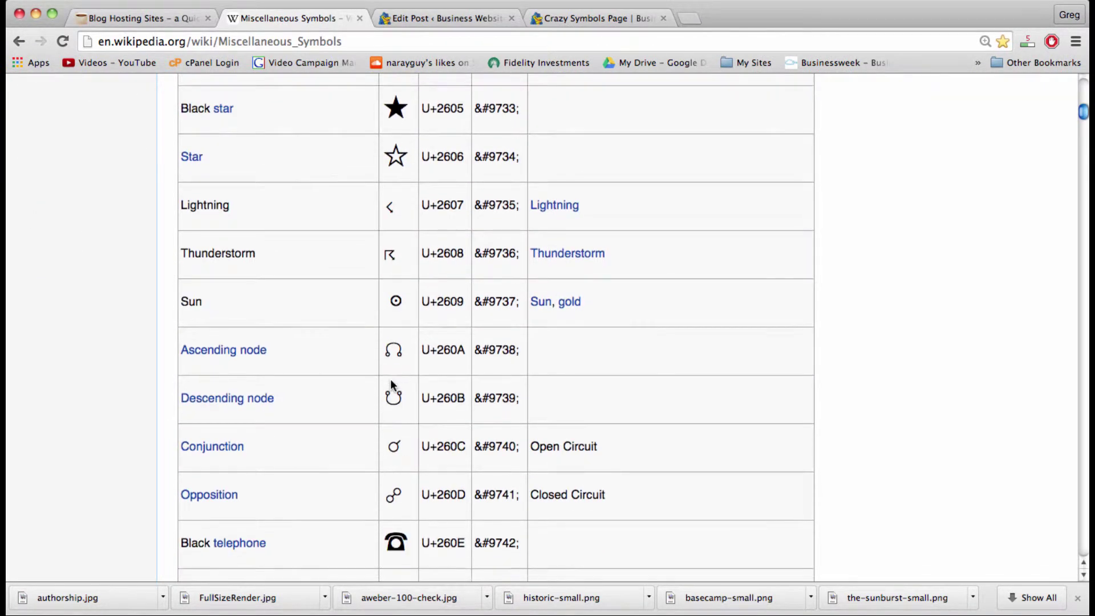
pyautogui.scroll(-4, 392, 380)
pyautogui.moveTo(408, 326); pyautogui.dragTo(386, 325)
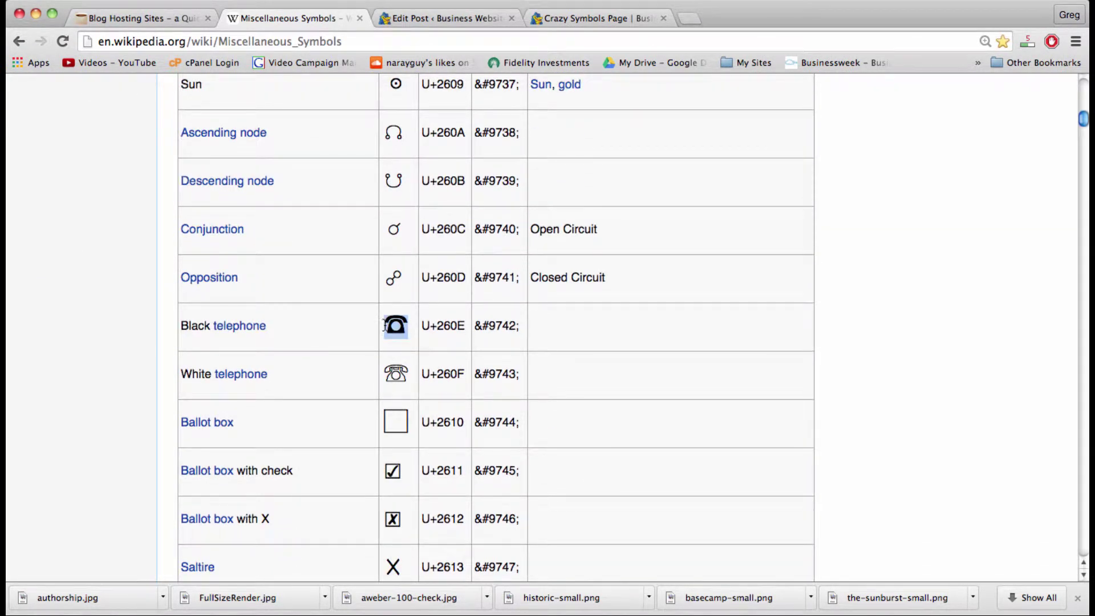
pyautogui.click(596, 15)
pyautogui.click(462, 18)
pyautogui.write('☎ te')
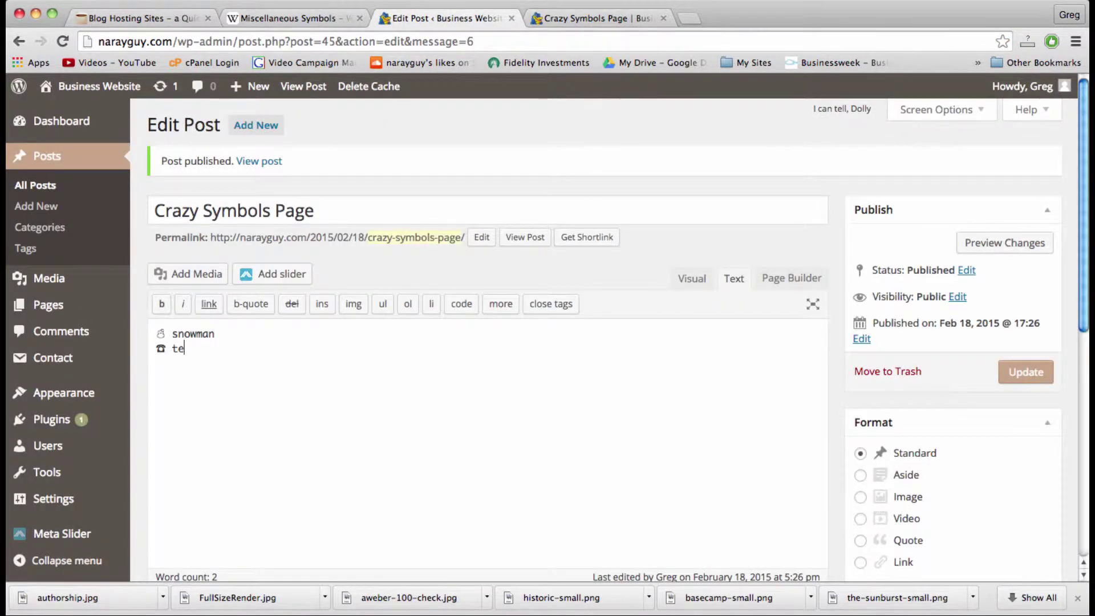
pyautogui.write('lephone')
pyautogui.click(1025, 372)
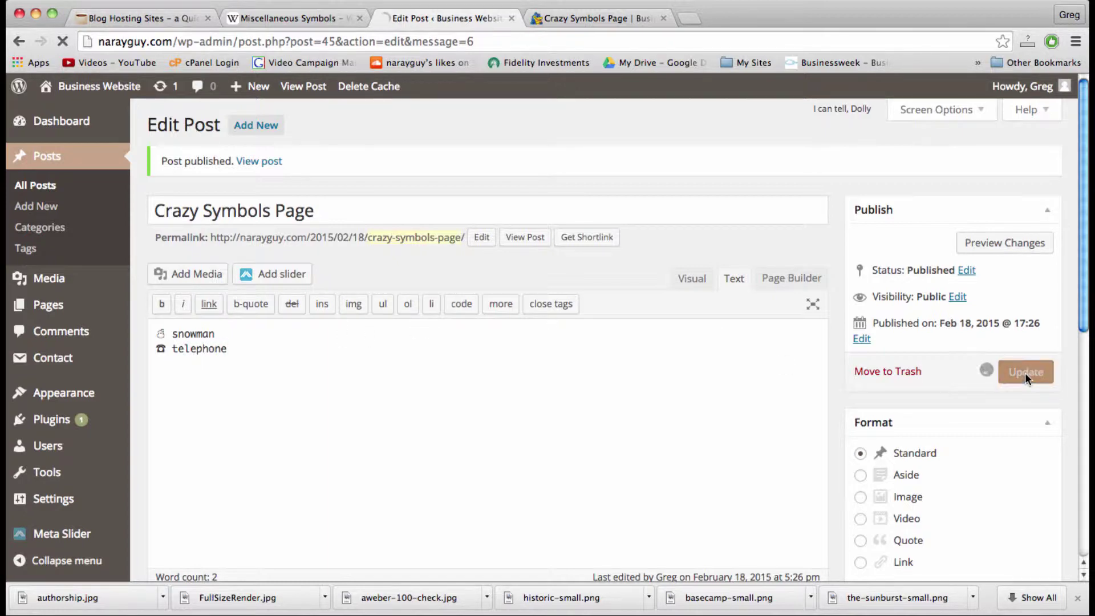
pyautogui.click(579, 18)
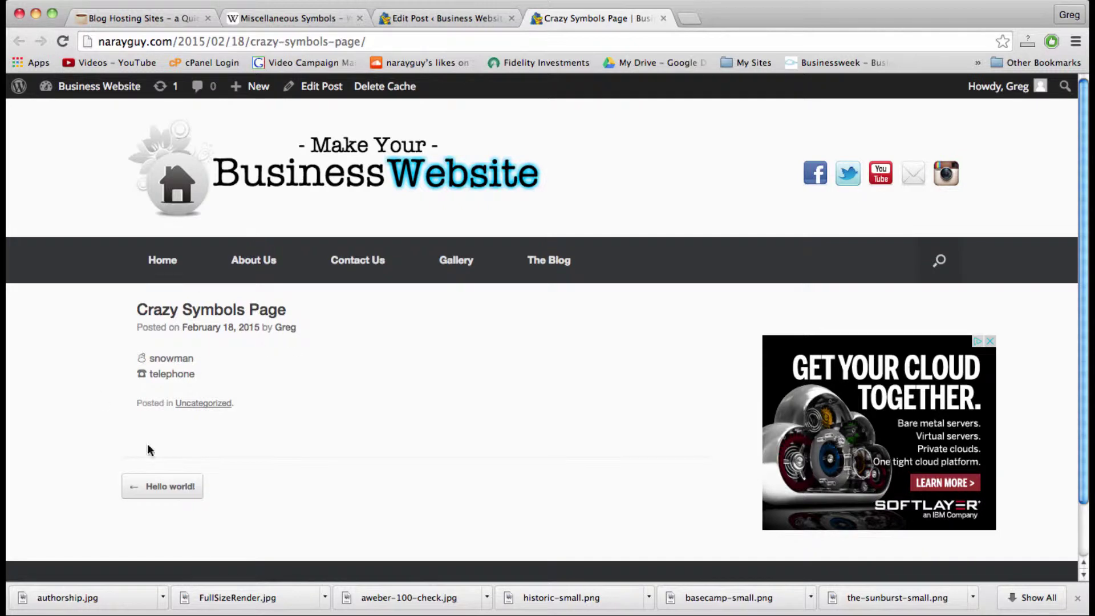
pyautogui.click(445, 19)
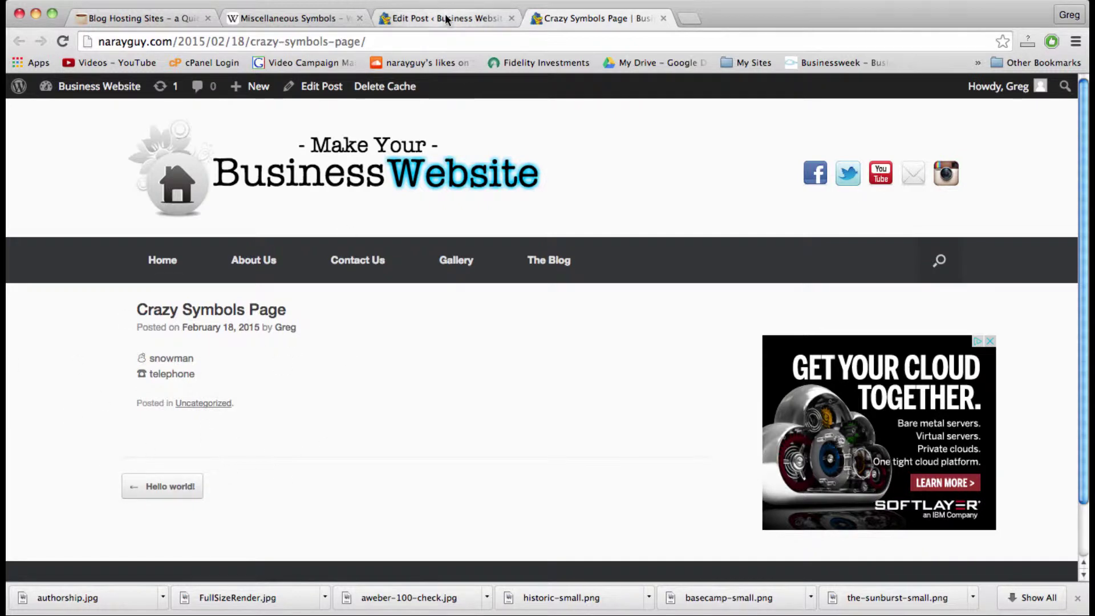
# Wrap the snowman and telephone lines in <p style="font-size: 24px;"> ... </p> in the Text editor.
pyautogui.click(157, 334)
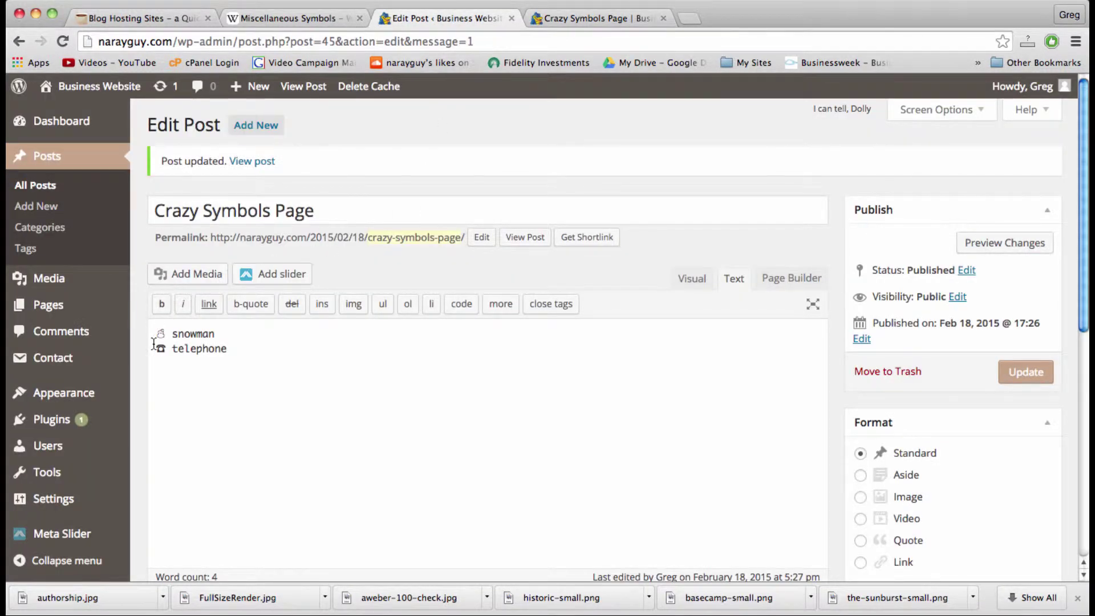
pyautogui.press('Return')
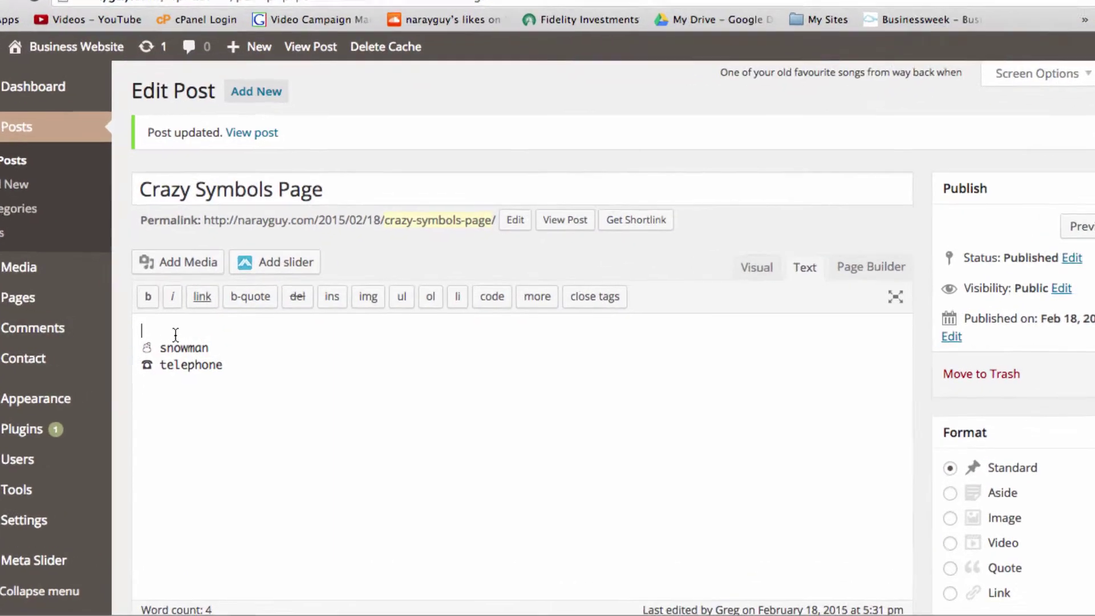
pyautogui.write('<p')
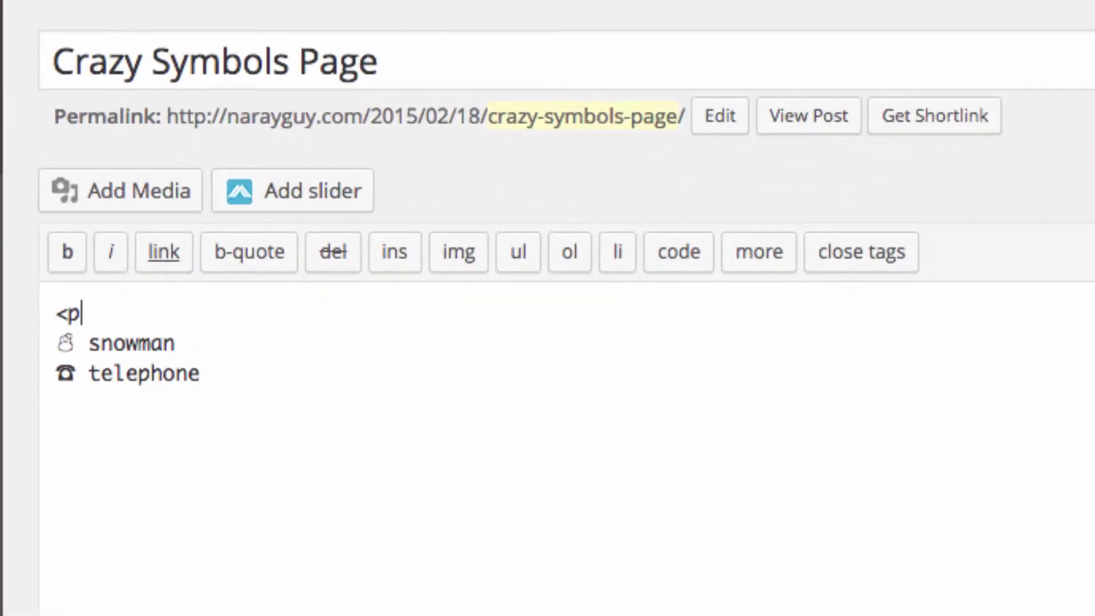
pyautogui.write(' stye')
pyautogui.press('BackSpace')
pyautogui.write('le')
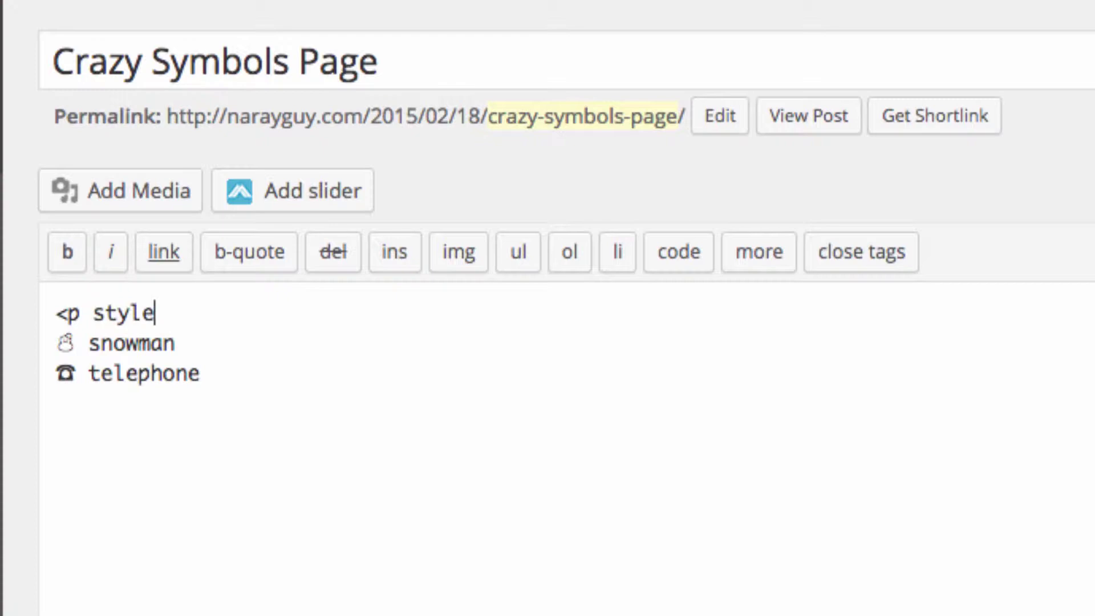
pyautogui.write('="')
pyautogui.write('font-')
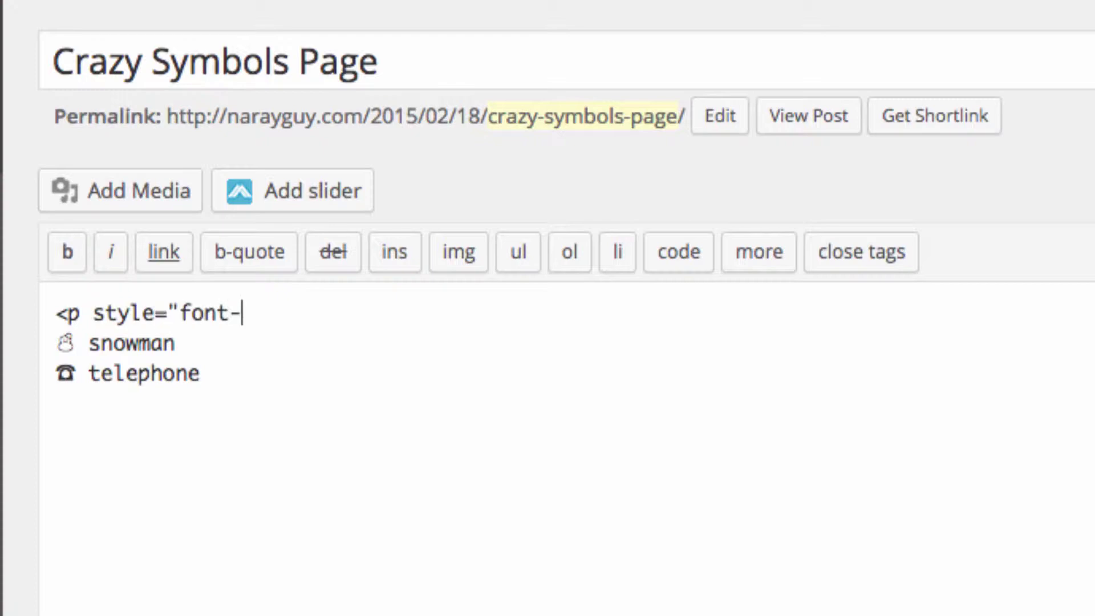
pyautogui.write('size: ')
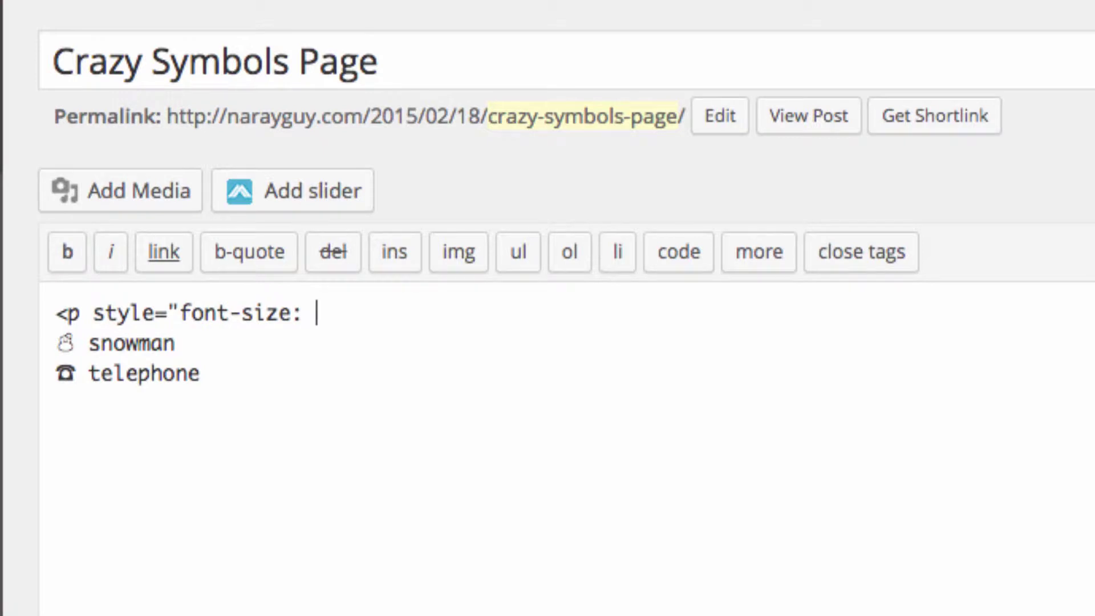
pyautogui.write('24px;')
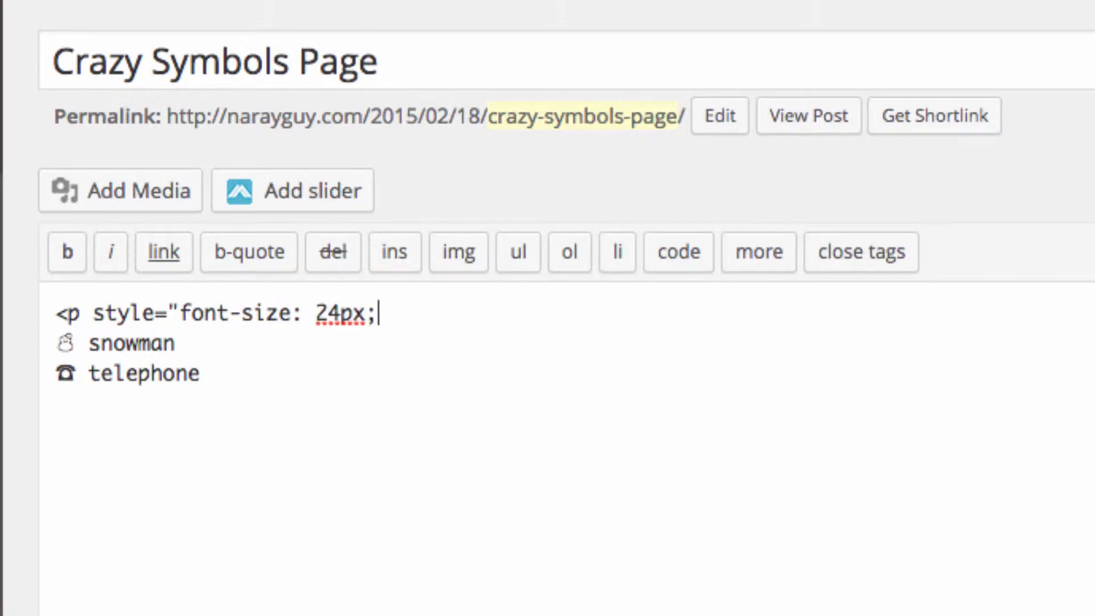
pyautogui.write('">')
pyautogui.click(296, 384)
pyautogui.press('Return')
pyautogui.write('</p>')
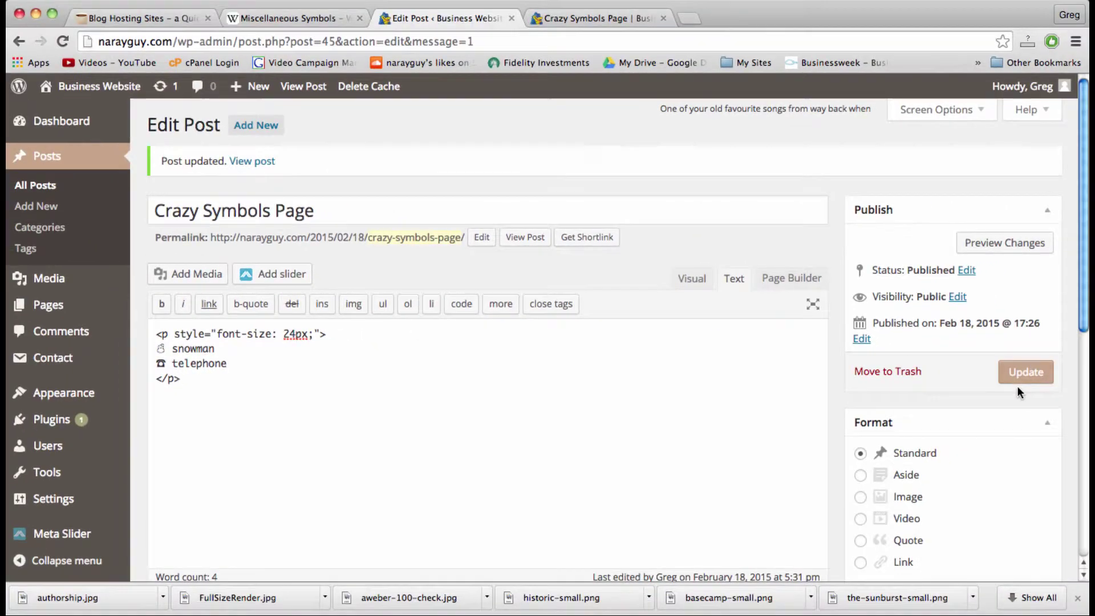
# Update the post and reload the live Crazy Symbols Page to show the 24px symbols.
pyautogui.click(1040, 376)
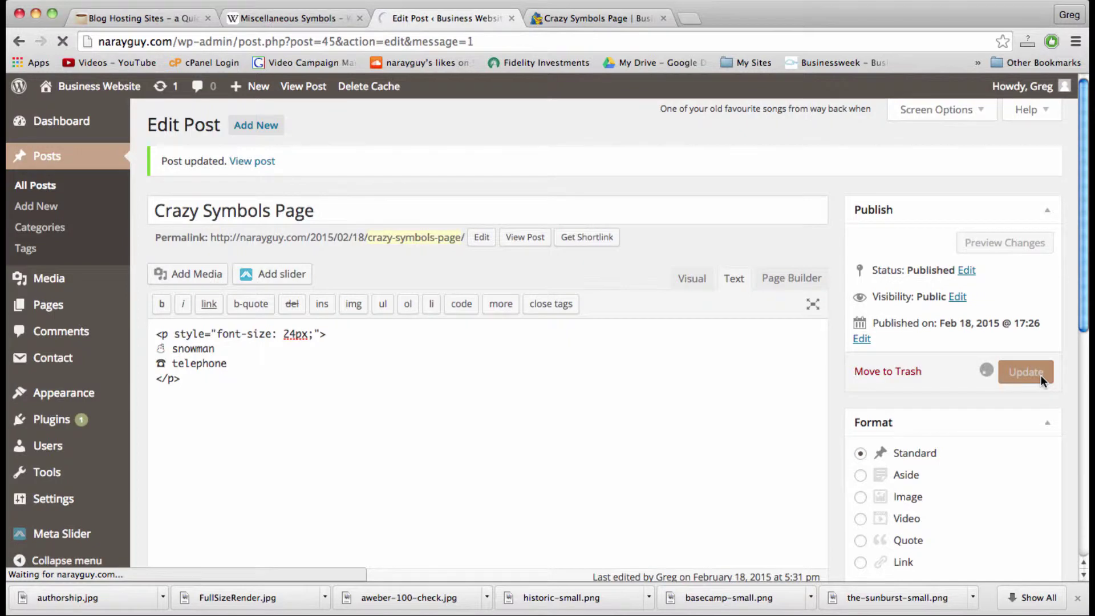
pyautogui.click(604, 18)
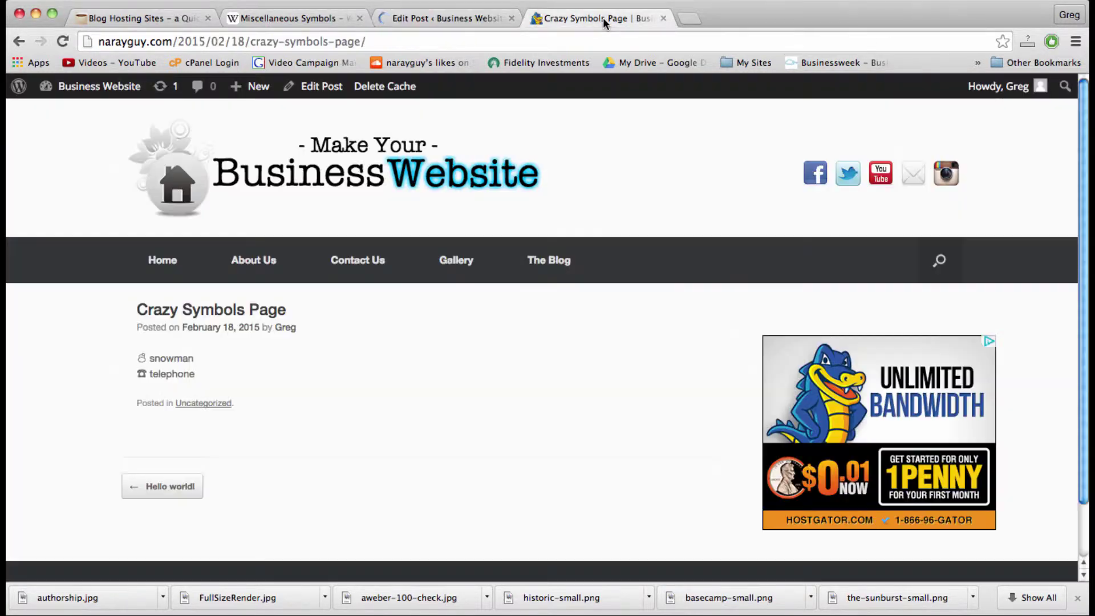
pyautogui.click(597, 41)
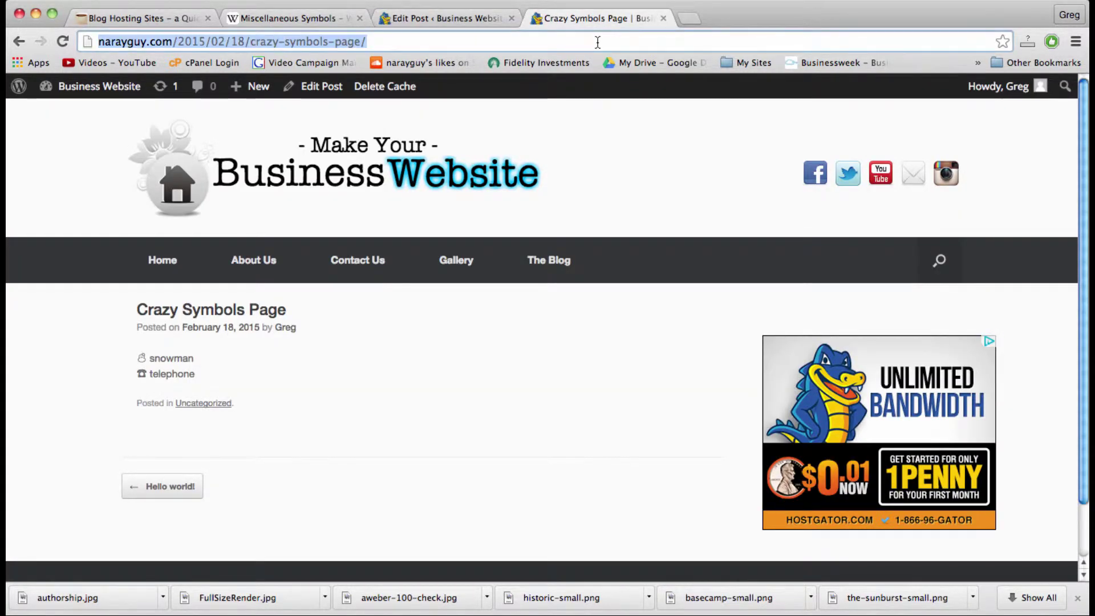
pyautogui.press('Return')
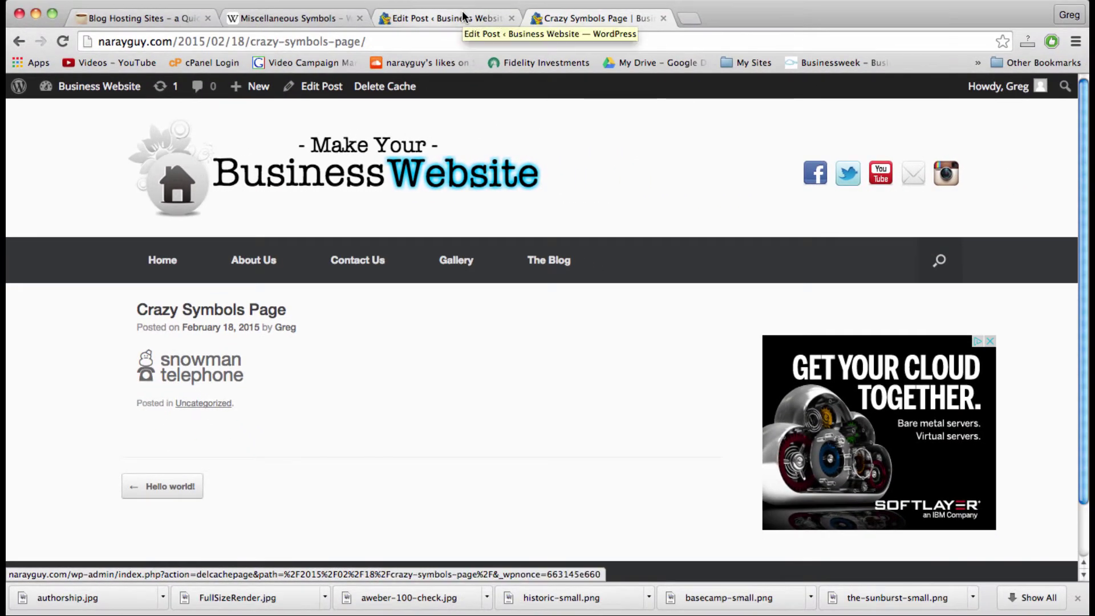
# Build a 'some text' filler paragraph above the styled block by pasting the phrase repeatedly.
pyautogui.click(462, 18)
pyautogui.press('Return')
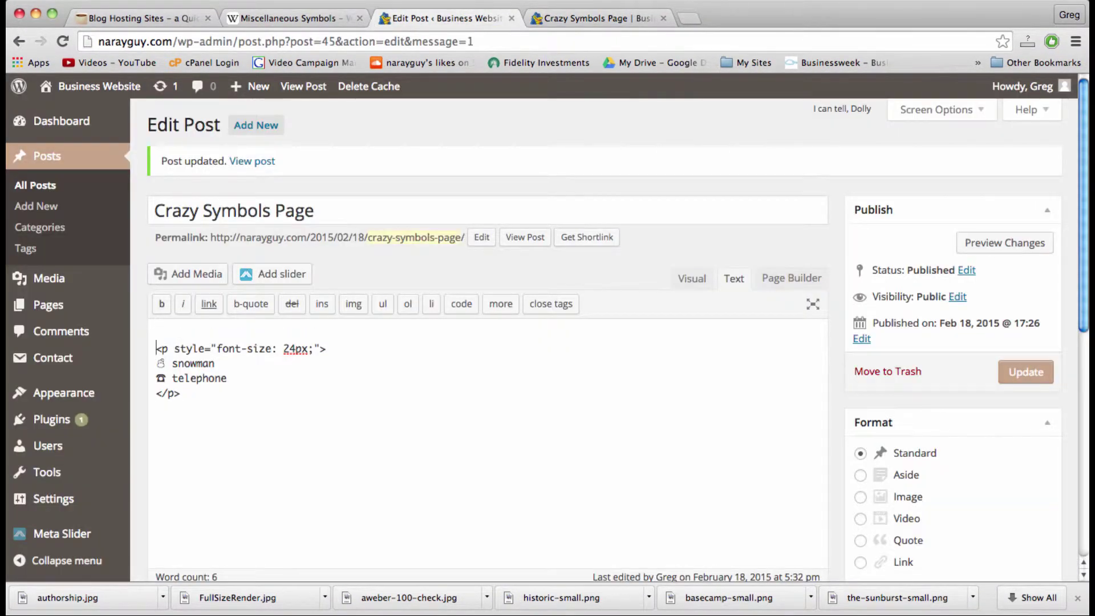
pyautogui.press('Return')
pyautogui.write('some text')
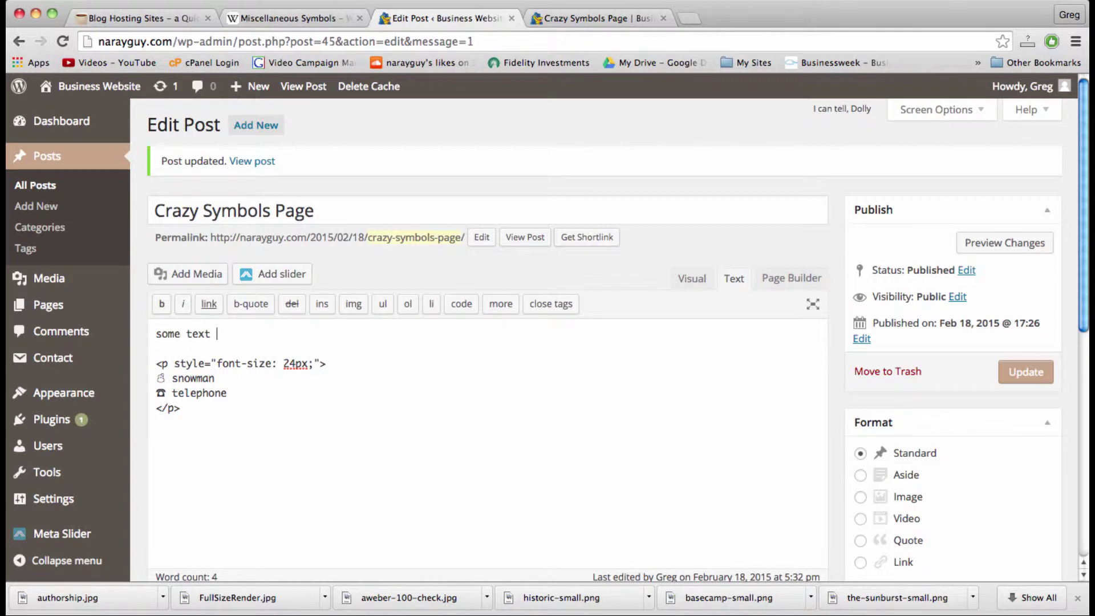
pyautogui.moveTo(214, 333); pyautogui.dragTo(154, 334)
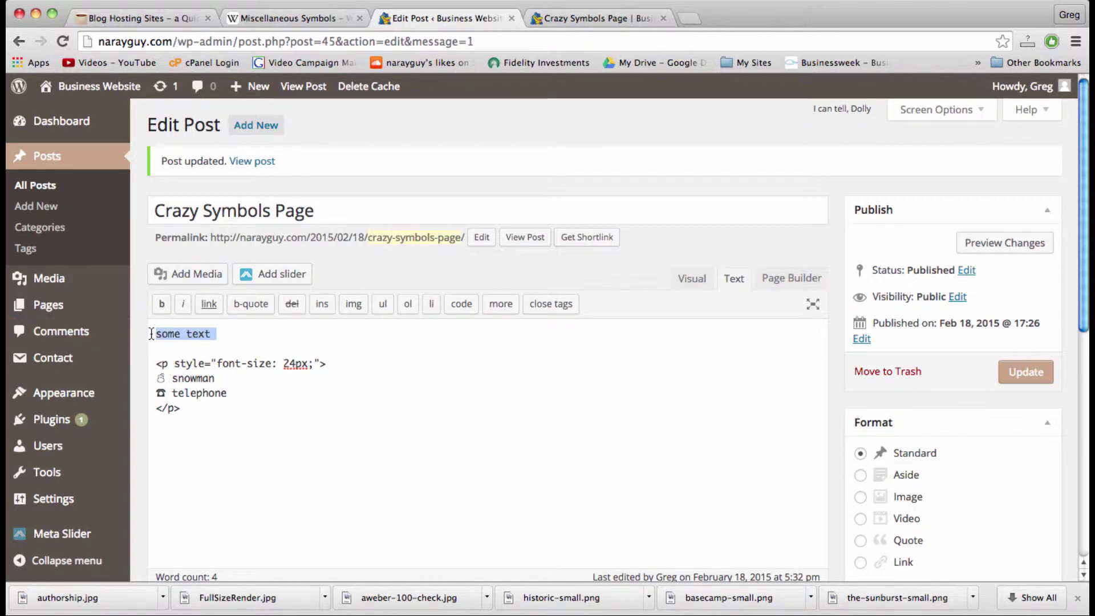
pyautogui.hotkey('ctrl', 'c')
pyautogui.click(220, 334)
pyautogui.hotkey('ctrl', 'v')
pyautogui.hotkey('ctrl', 'v')
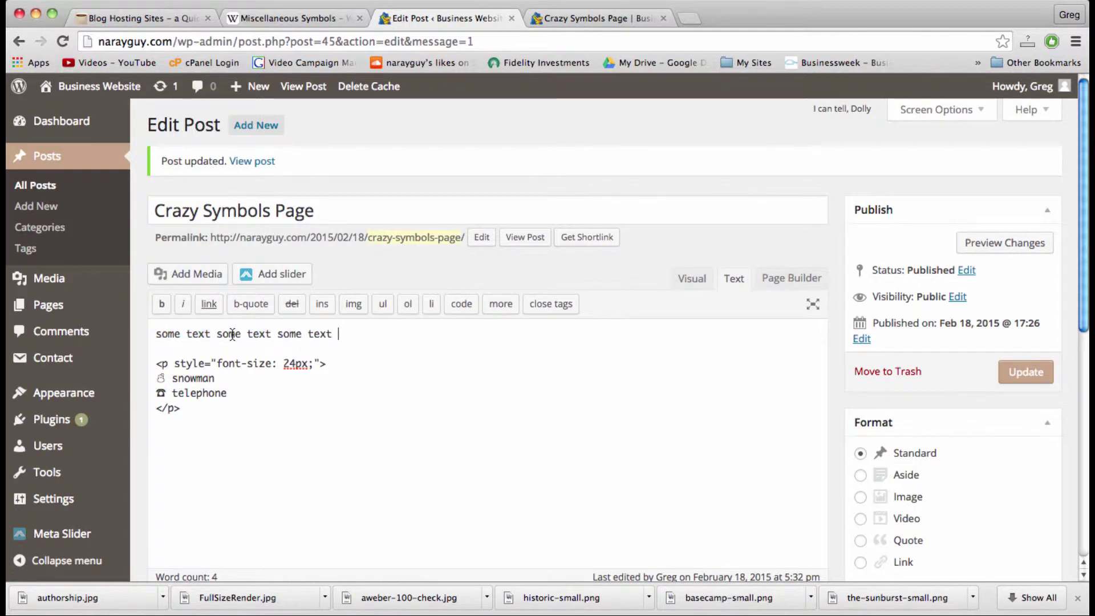
pyautogui.hotkey('ctrl', 'v')
pyautogui.hotkey('ctrl', 'v')
pyautogui.hotkey('ctrl', 'v')
pyautogui.hotkey('ctrl', 'v')
pyautogui.hotkey('ctrl', 'v')
pyautogui.hotkey('ctrl', 'v')
pyautogui.hotkey('ctrl', 'v')
pyautogui.hotkey('ctrl', 'v')
pyautogui.hotkey('ctrl', 'v')
pyautogui.hotkey('ctrl', 'v')
pyautogui.hotkey('ctrl', 'v')
pyautogui.hotkey('ctrl', 'v')
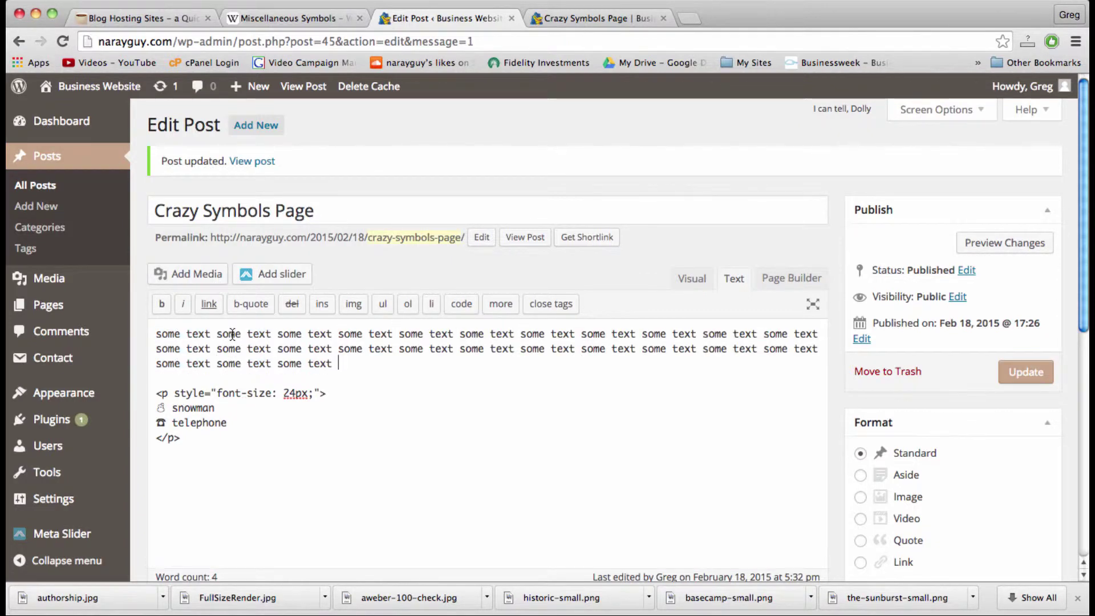
# Copy the filler paragraph below the </p> block, lengthen it, and update the post.
pyautogui.moveTo(334, 362); pyautogui.dragTo(154, 326)
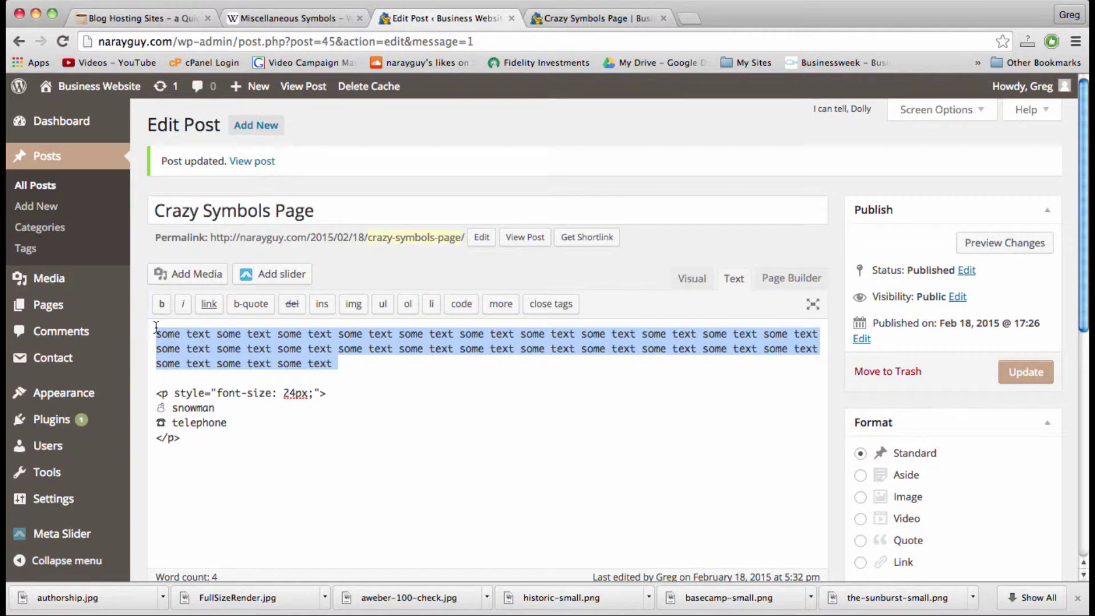
pyautogui.hotkey('ctrl', 'c')
pyautogui.click(190, 436)
pyautogui.press('Return')
pyautogui.press('Return')
pyautogui.hotkey('ctrl', 'v')
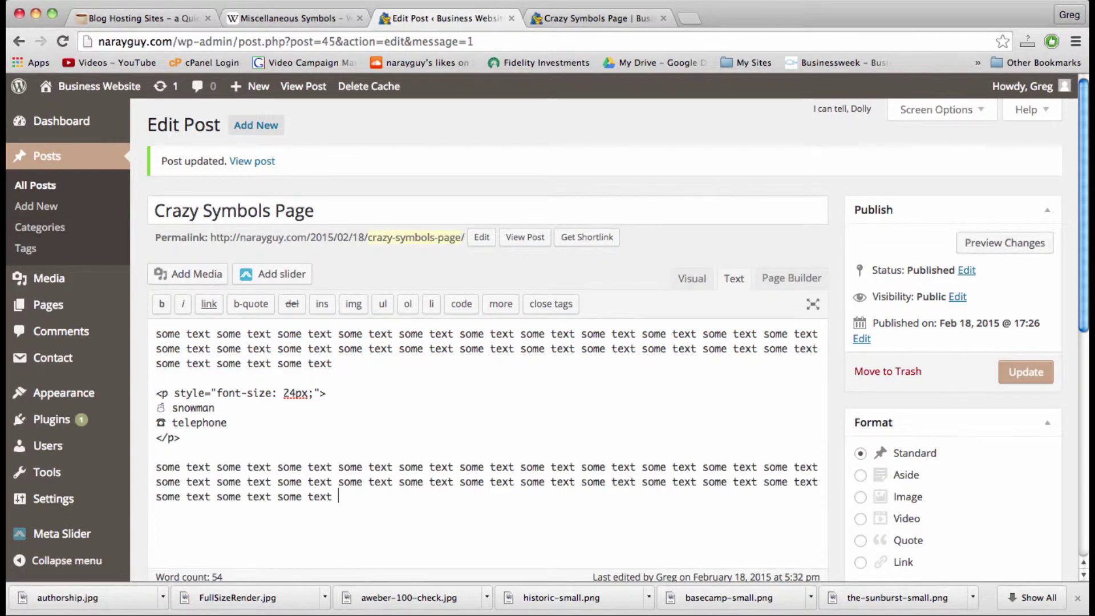
pyautogui.hotkey('ctrl', 'v')
pyautogui.hotkey('ctrl', 'v')
pyautogui.click(1018, 372)
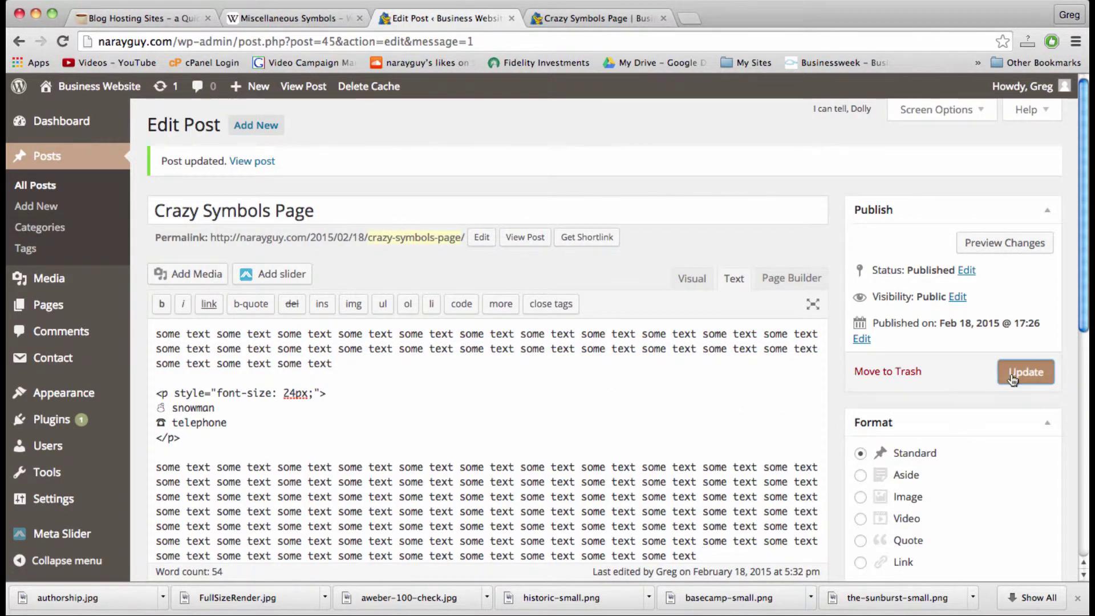
# Reload the live Crazy Symbols Page to show filler text around the symbols block.
pyautogui.click(587, 18)
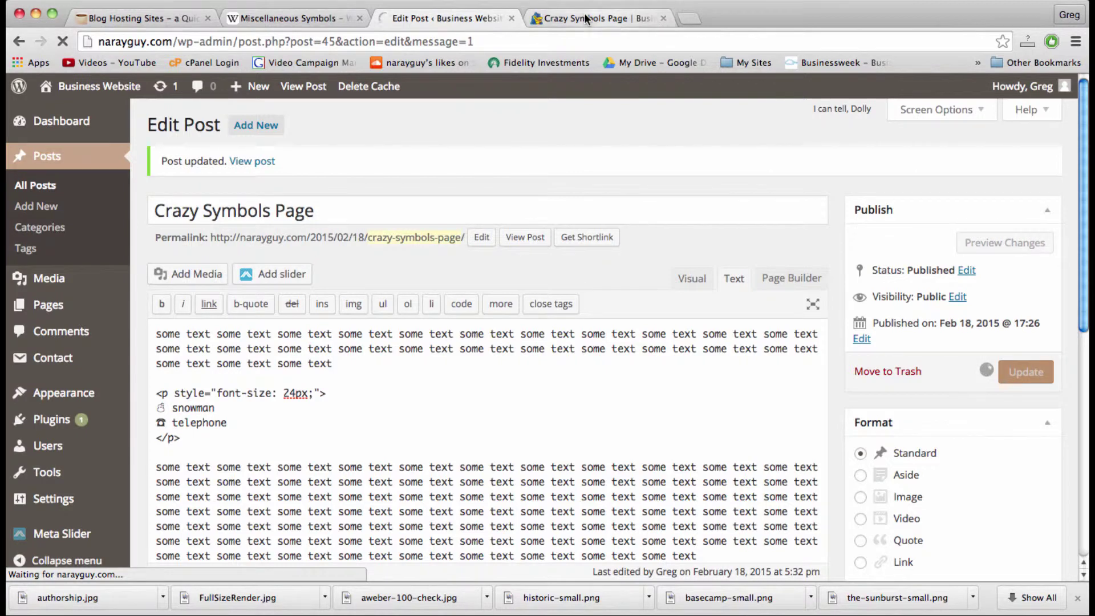
pyautogui.click(585, 35)
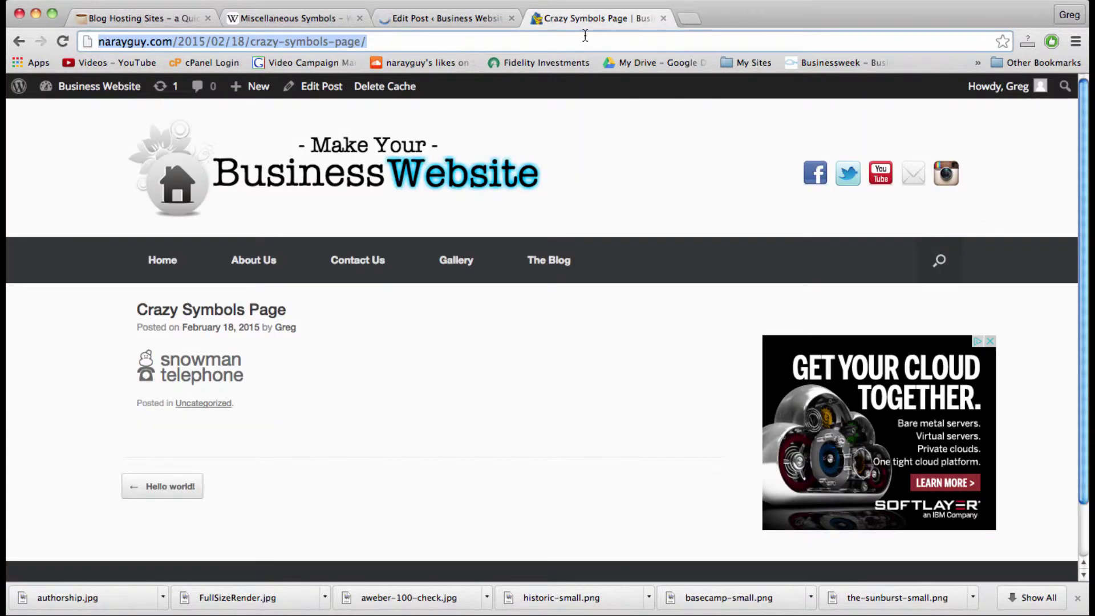
pyautogui.press('Return')
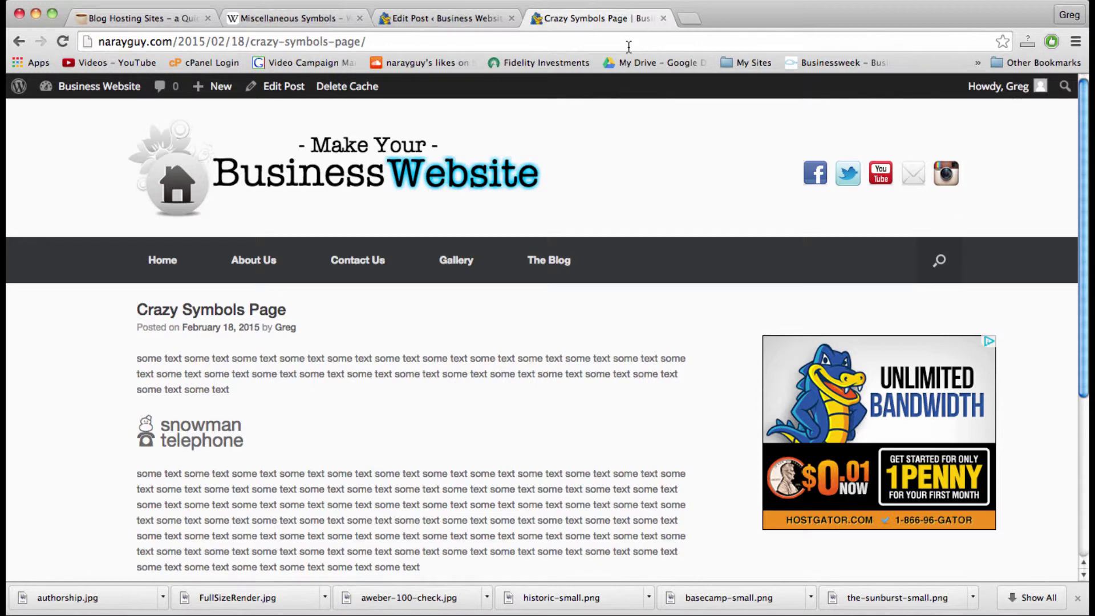
# Browse further down the Wikipedia symbols table, then return to the Edit Post tab.
pyautogui.click(279, 21)
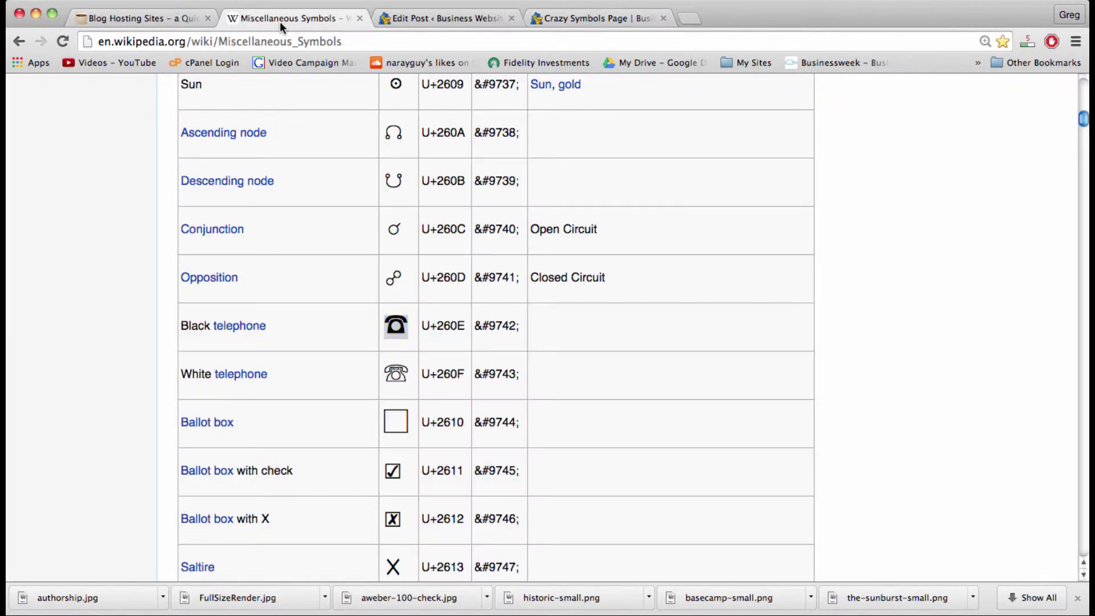
pyautogui.click(406, 324)
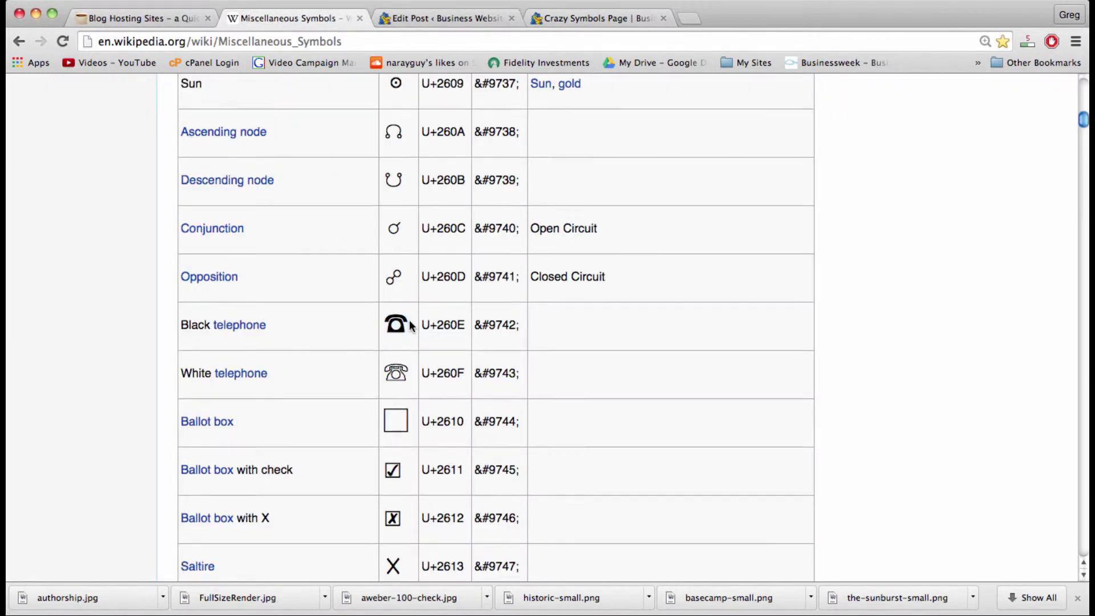
pyautogui.scroll(-5, 410, 325)
pyautogui.scroll(-3, 408, 325)
pyautogui.scroll(-8, 408, 325)
pyautogui.scroll(-4, 409, 325)
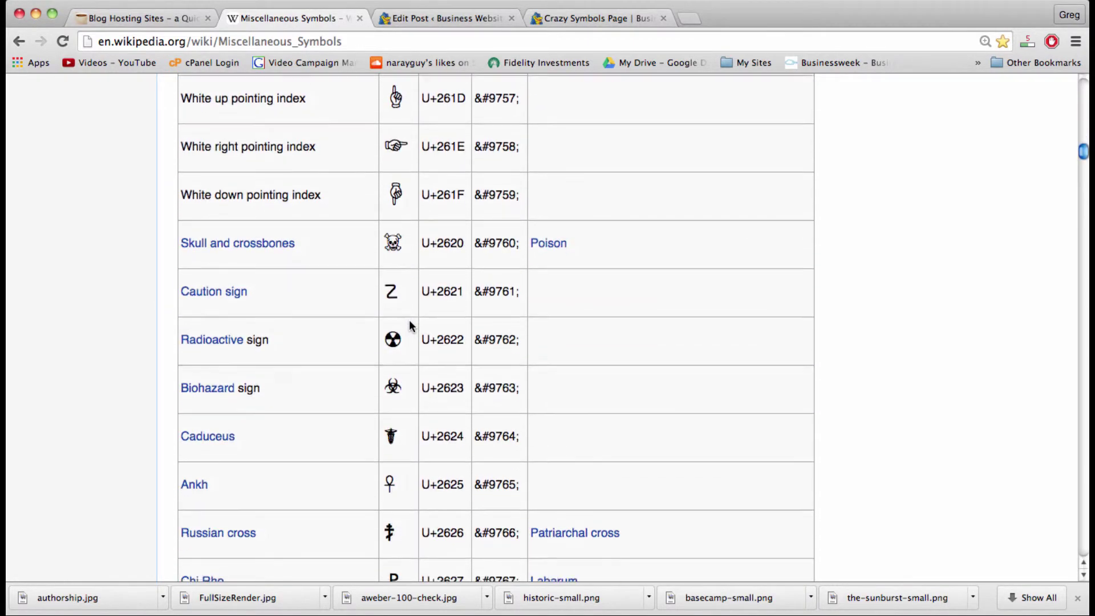
pyautogui.scroll(-6, 409, 325)
pyautogui.scroll(-10, 409, 319)
pyautogui.scroll(-3, 409, 319)
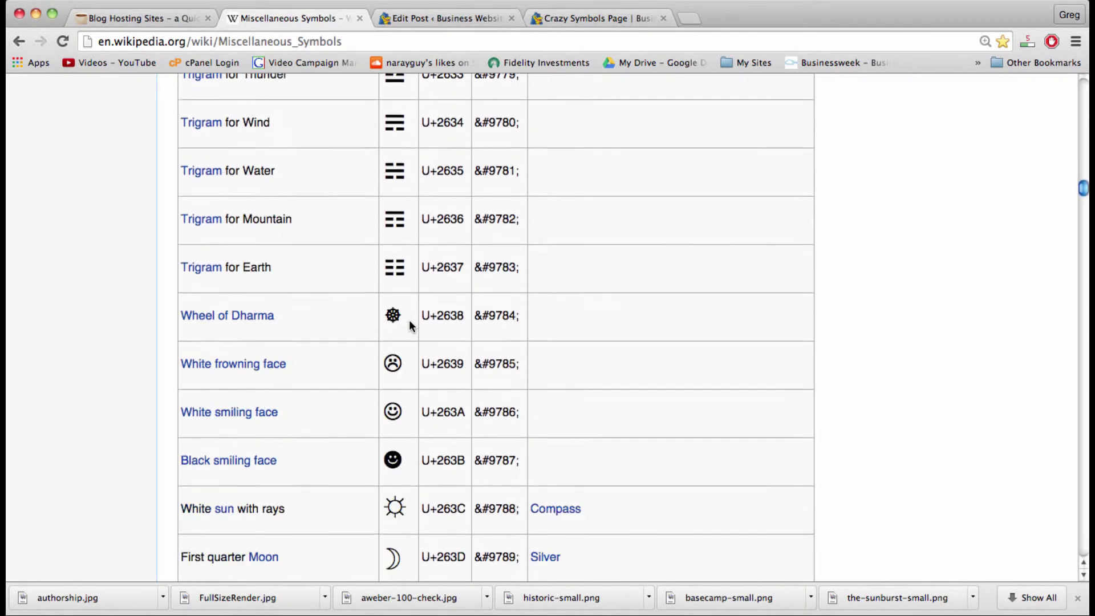
pyautogui.scroll(-9, 409, 320)
pyautogui.click(444, 28)
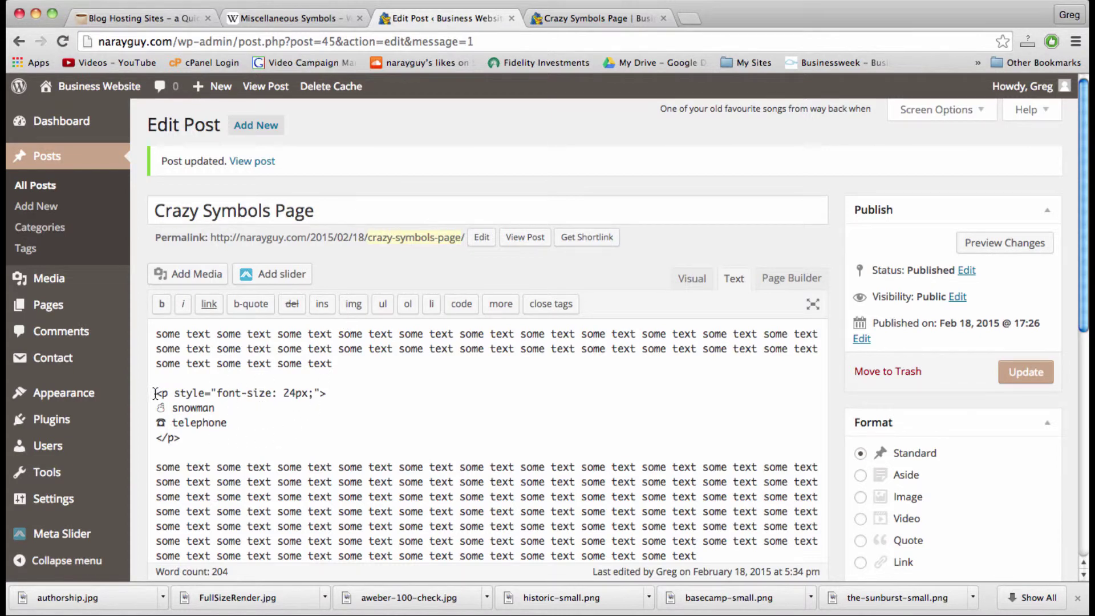
# Add ' color: green;' after 'font-size: 24px;' in the paragraph's style attribute and update.
pyautogui.moveTo(155, 393); pyautogui.dragTo(337, 394)
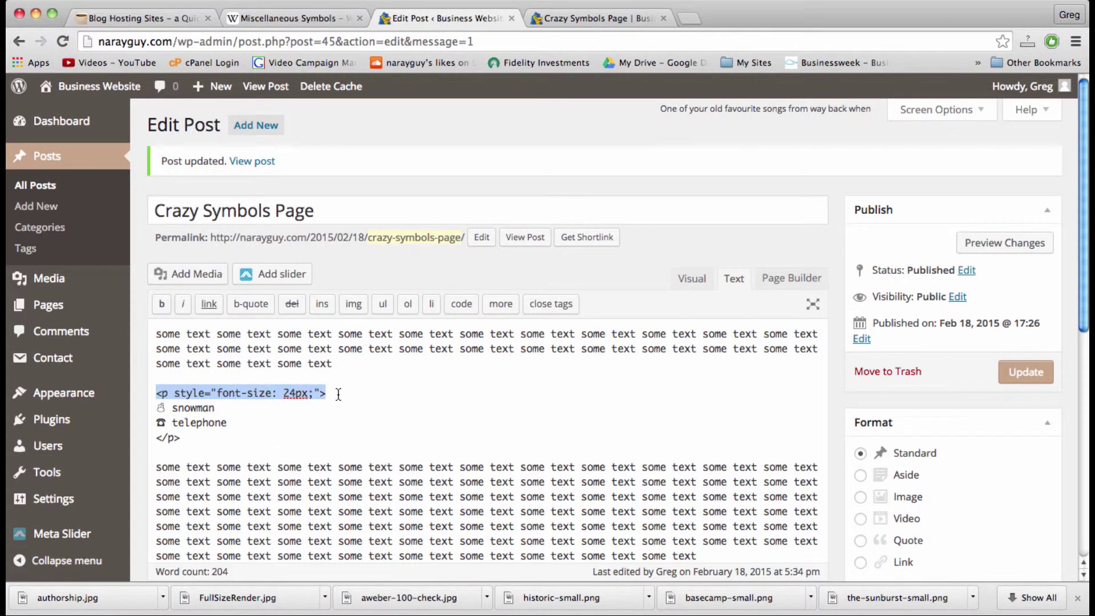
pyautogui.click(312, 393)
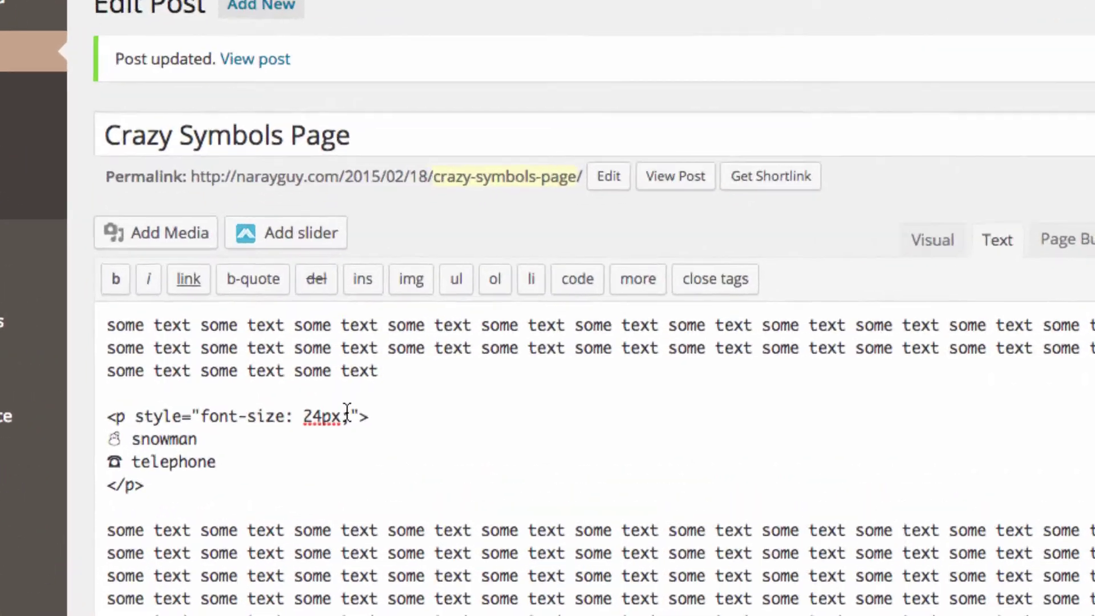
pyautogui.write('color:')
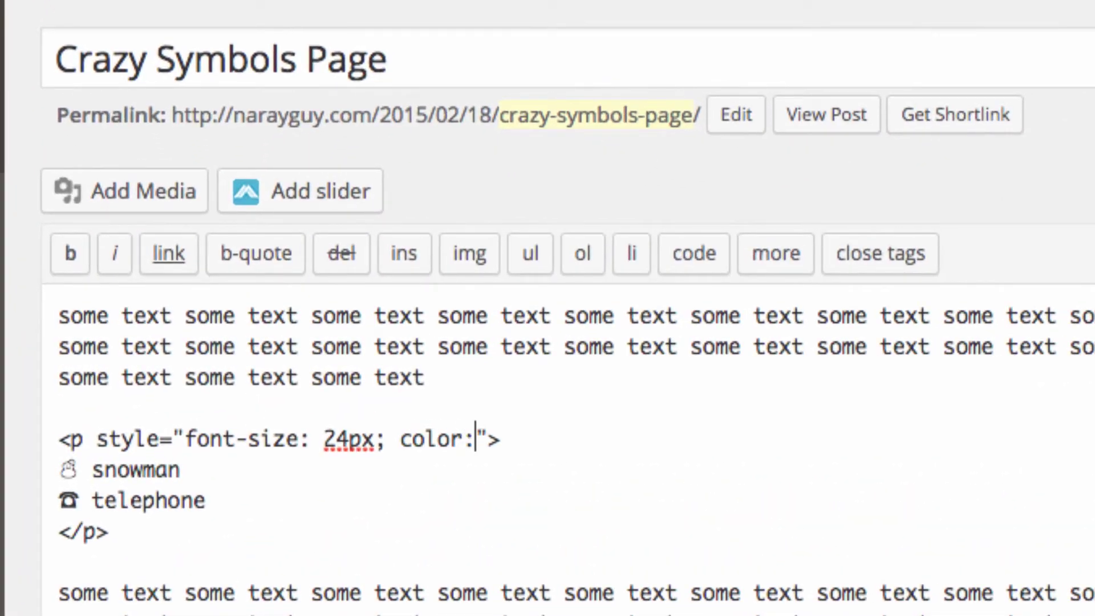
pyautogui.write(' greeg')
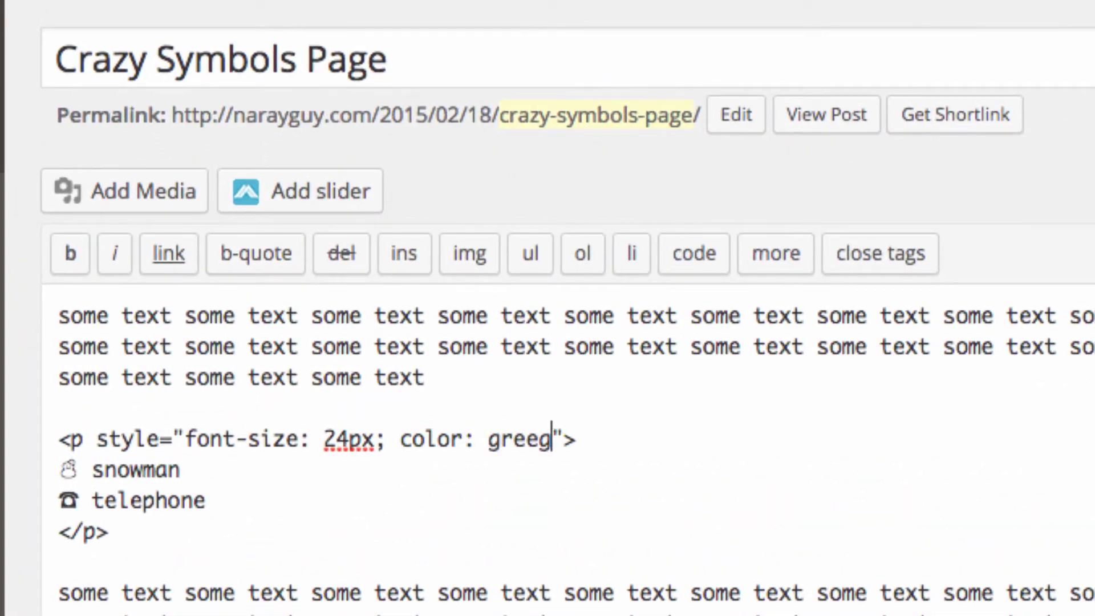
pyautogui.press('BackSpace')
pyautogui.write('n;')
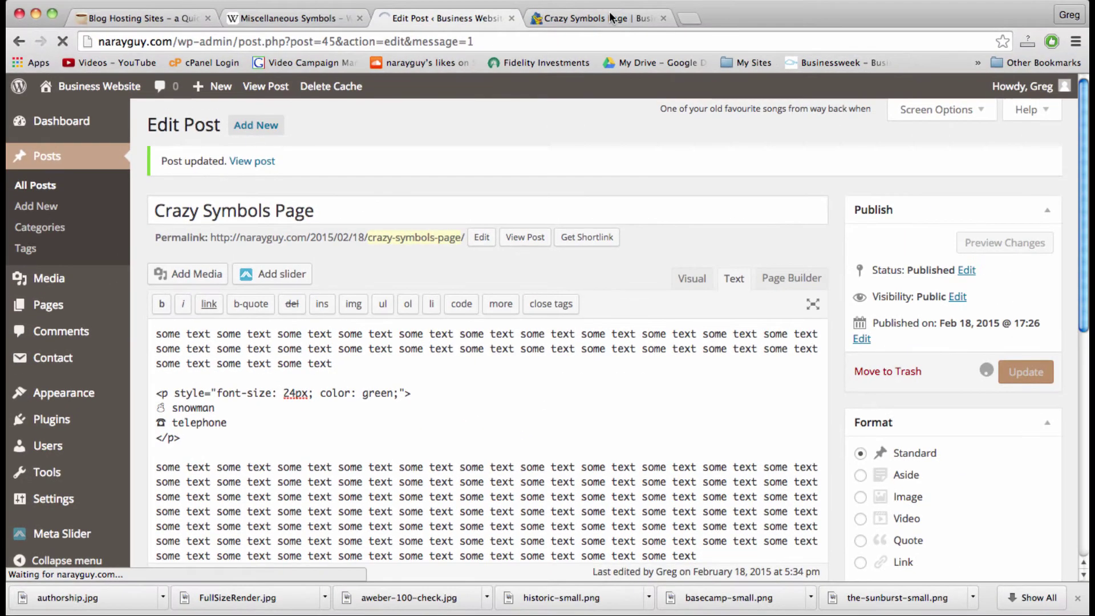
# Reload the live Crazy Symbols Page to show the 24px green snowman and telephone.
pyautogui.click(609, 16)
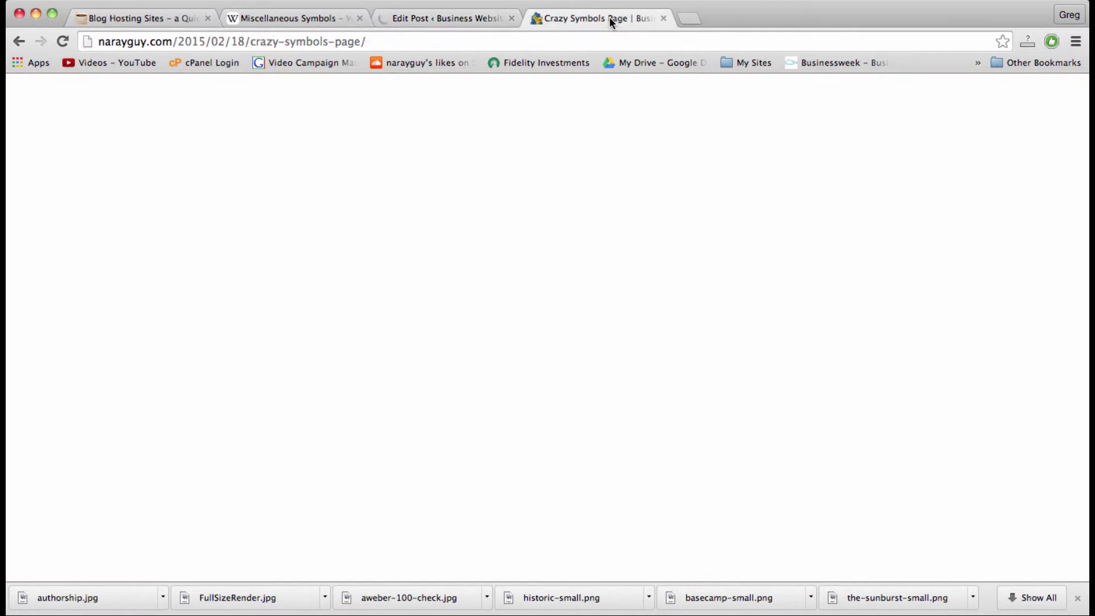
pyautogui.click(605, 41)
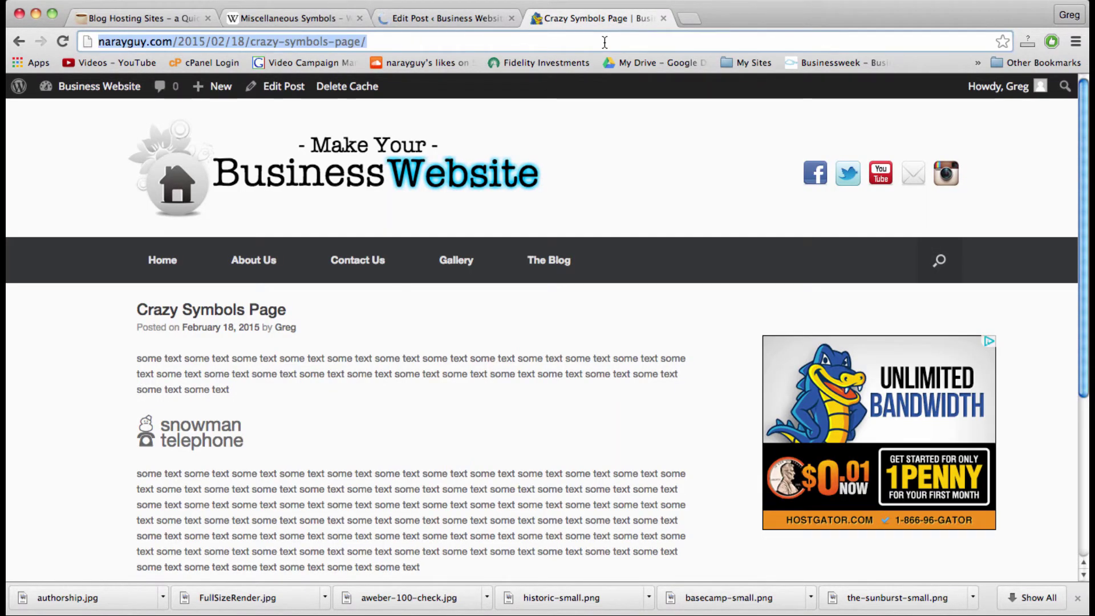
pyautogui.press('Return')
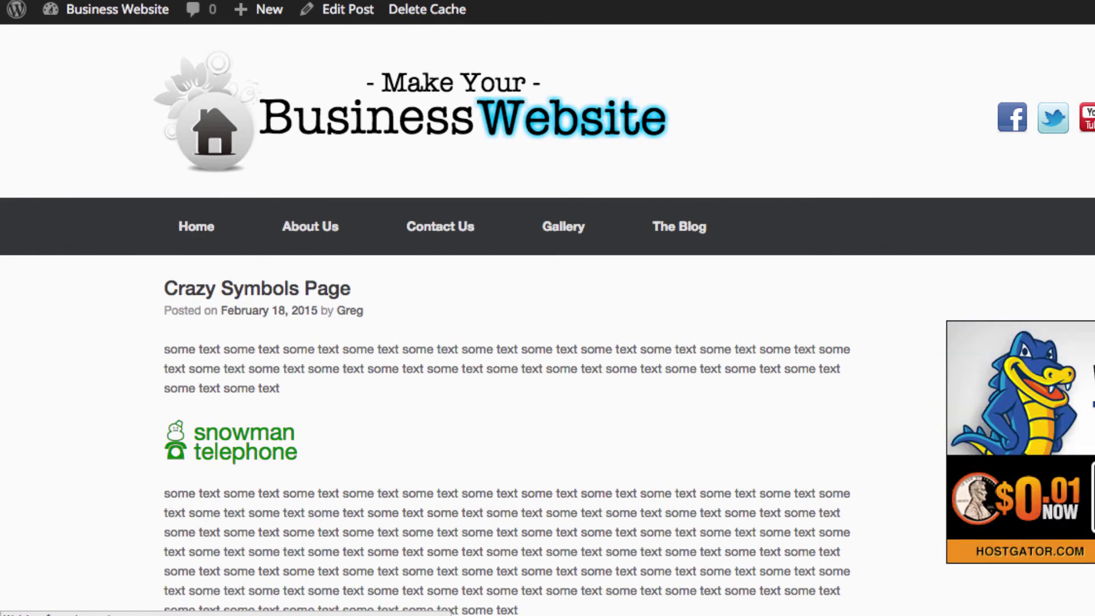
pyautogui.scroll(-1, 493, 339)
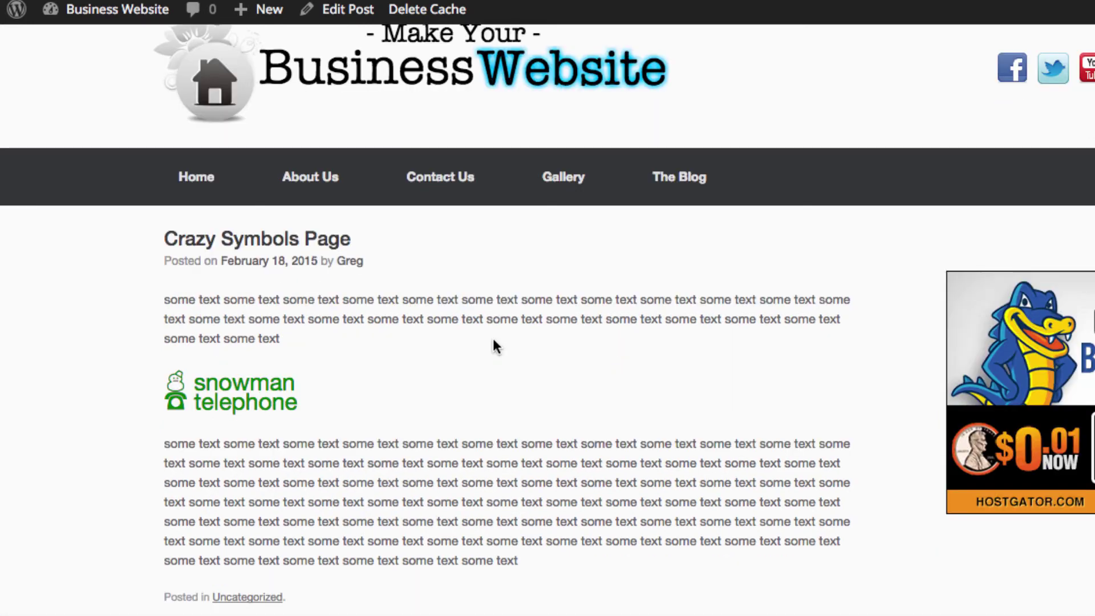